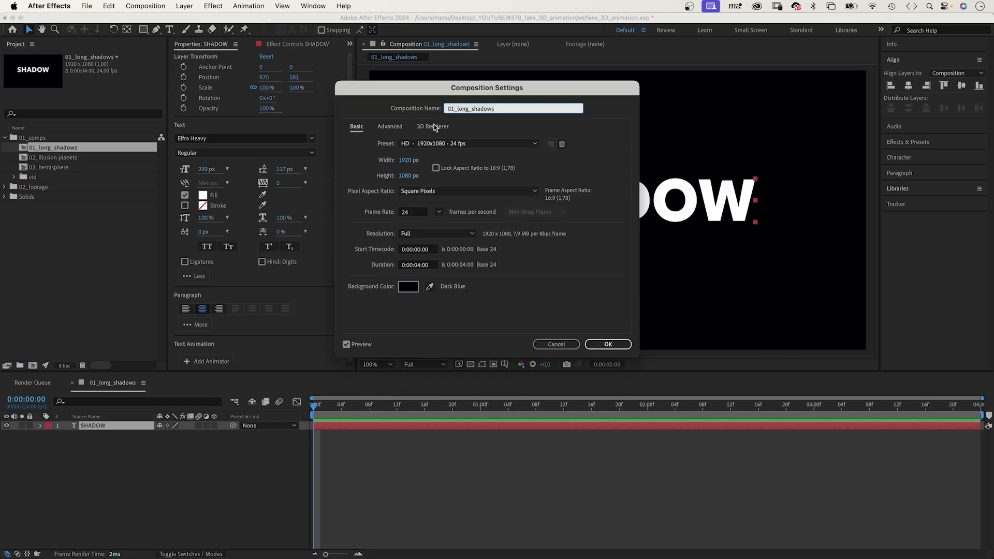
- Try the Advanced 3D and Cinema 4D renderers, then keep Classic 3D for the composition
left_click(401, 172)
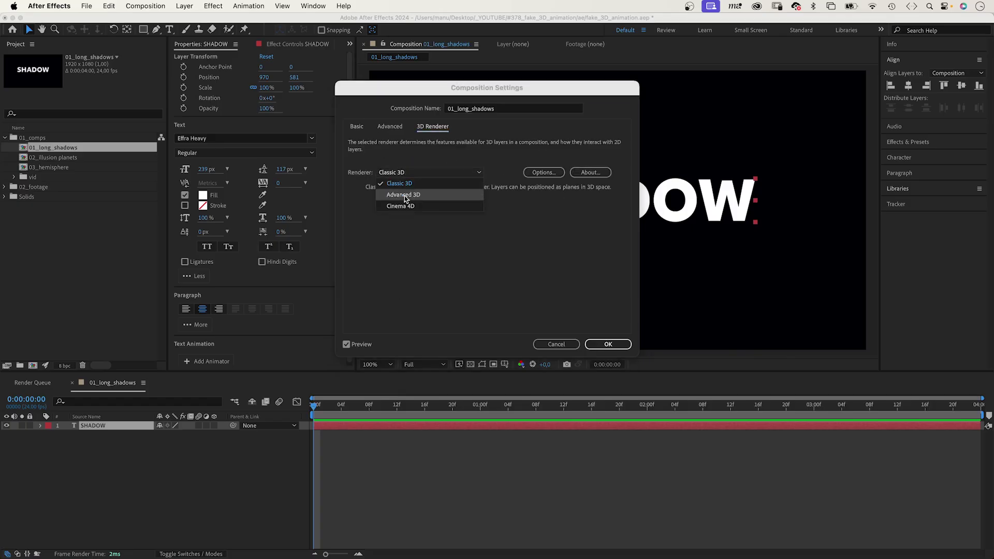
left_click(405, 196)
left_click(407, 171)
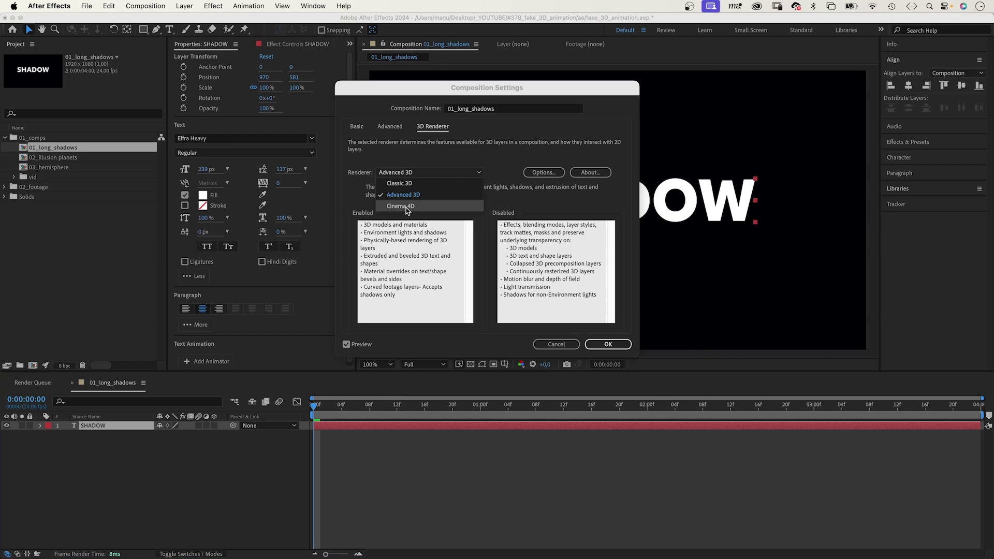
left_click(406, 207)
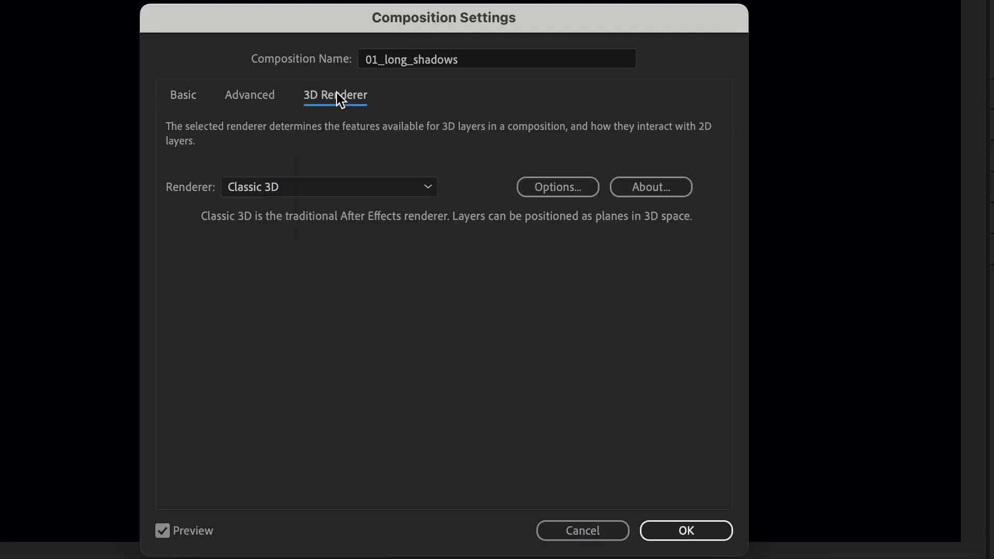
left_click(355, 180)
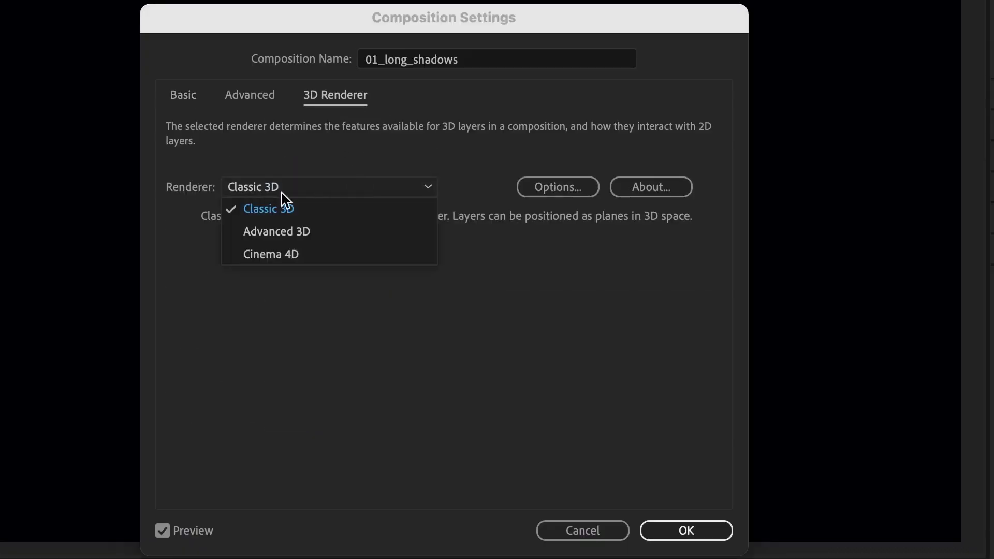
left_click(293, 209)
key("Return")
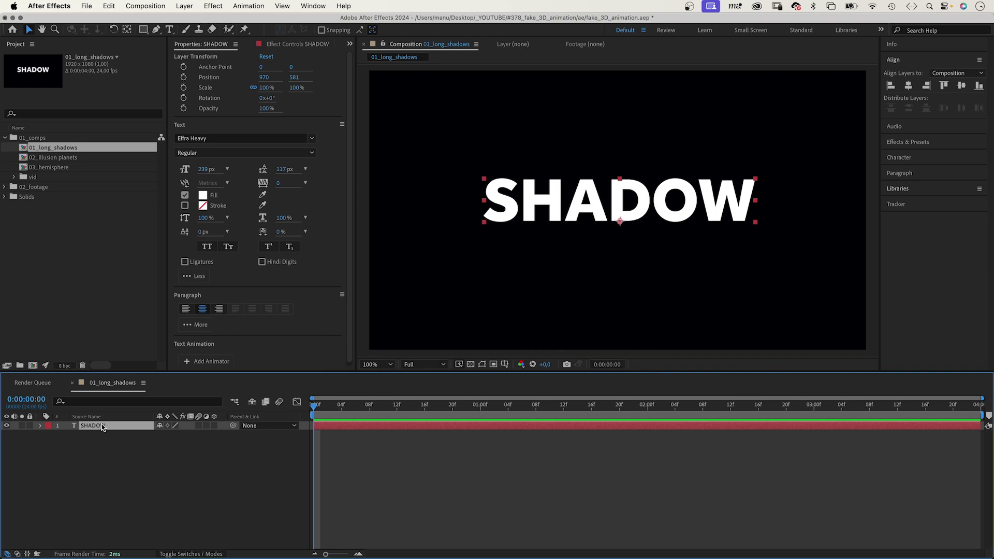
- Duplicate SHADOW below the original and add CC Light Burst 2.5 with ray length -200
key("ctrl+d")
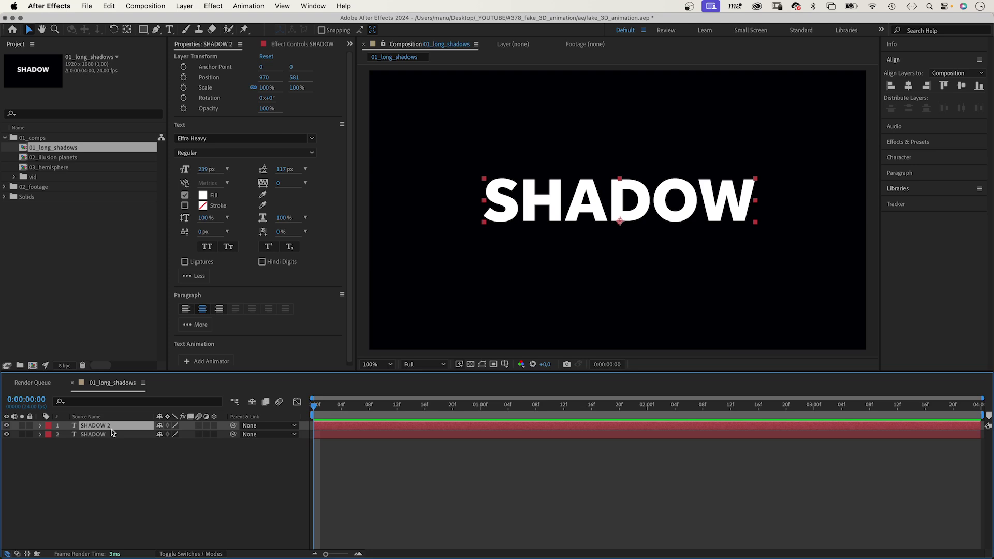
left_click_drag(111, 429, 109, 447)
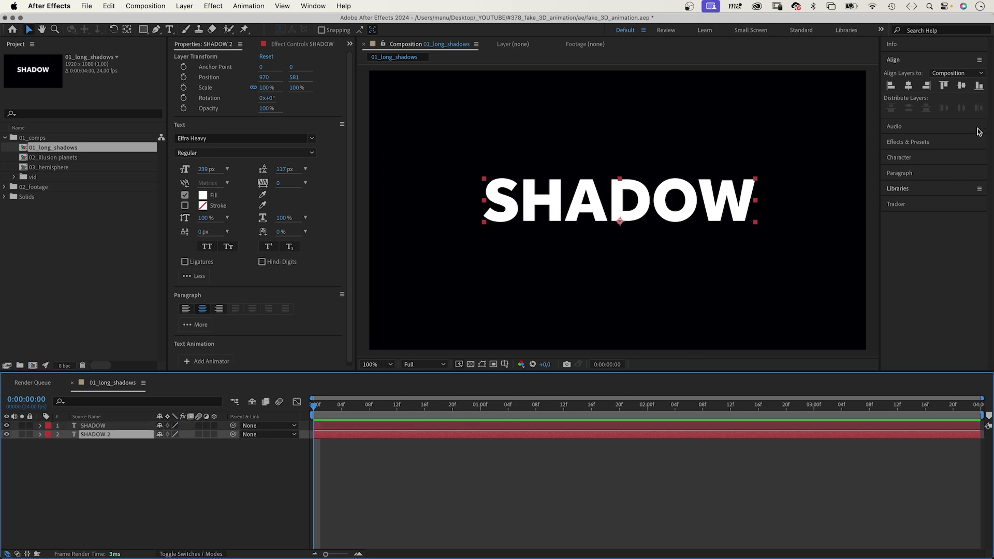
left_click(922, 143)
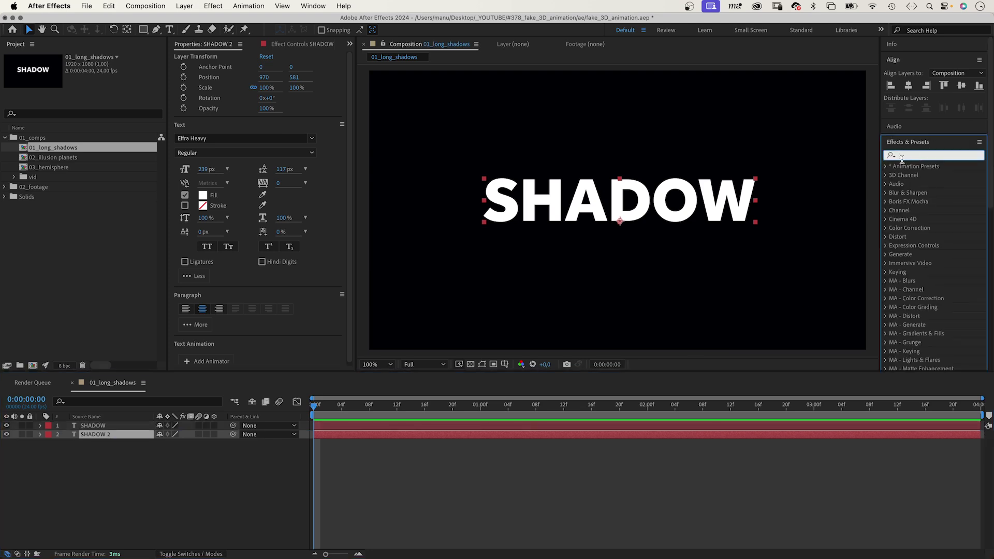
type("cc light burs")
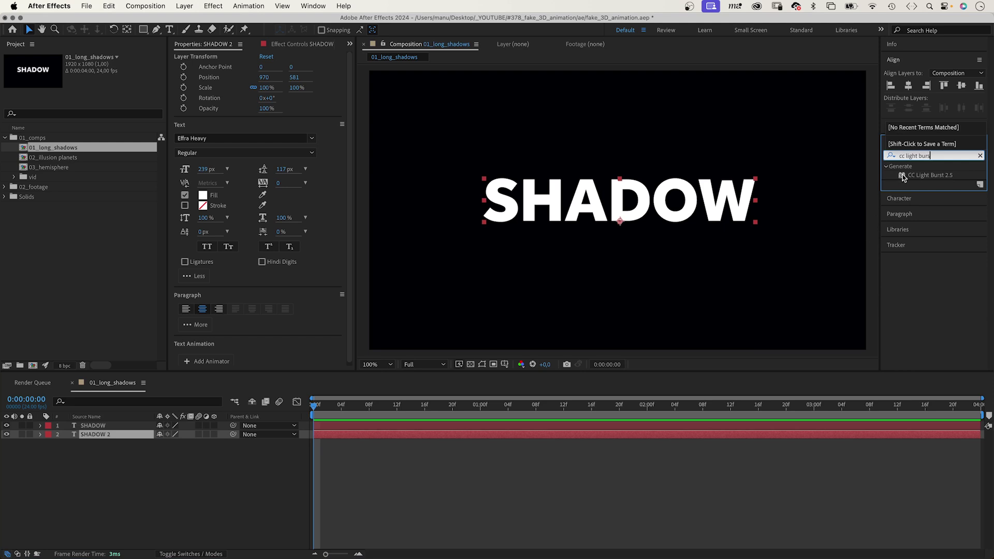
left_click_drag(903, 177, 359, 373)
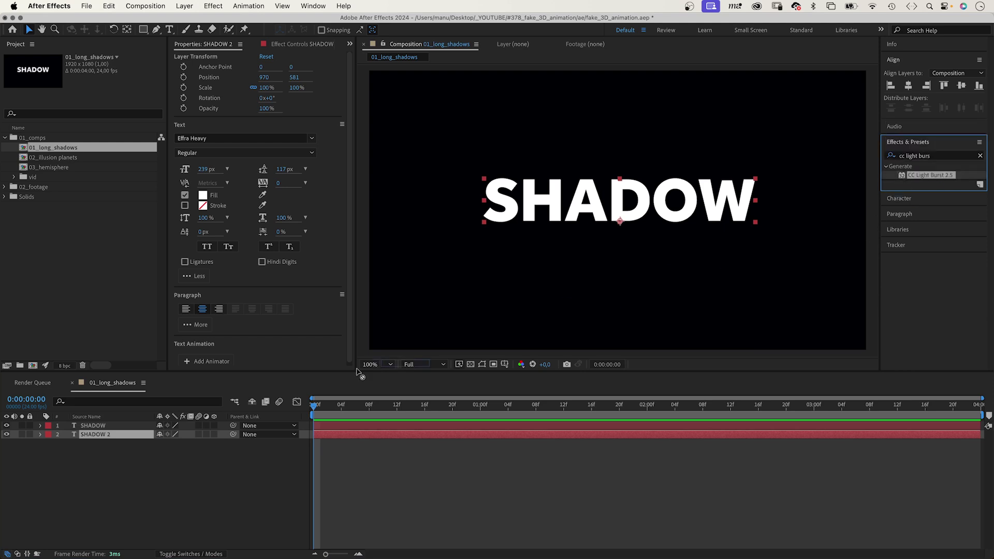
left_click_drag(121, 433, 120, 434)
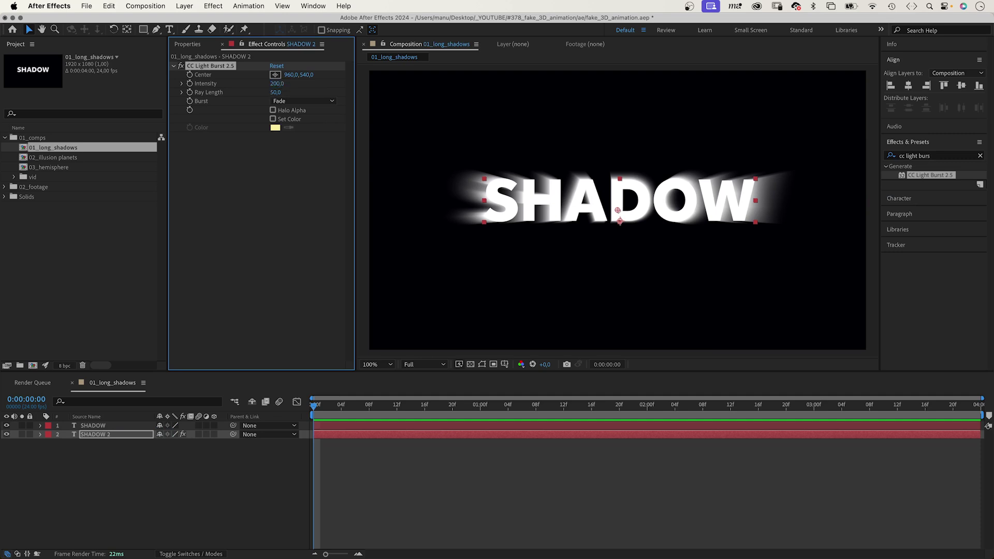
left_click_drag(275, 94, 151, 101)
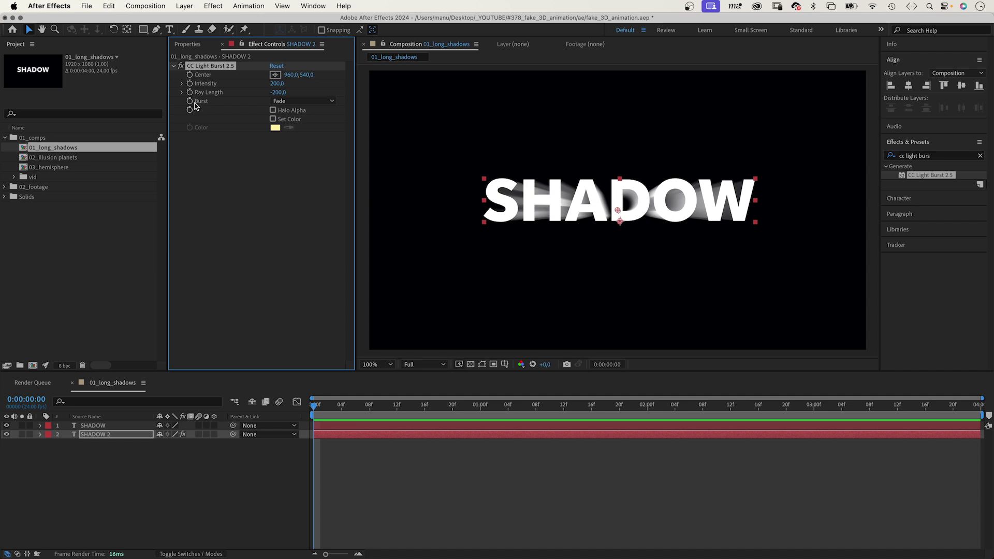
- Make the burst rays magenta FF00FF and move the burst centre below the text
left_click(275, 128)
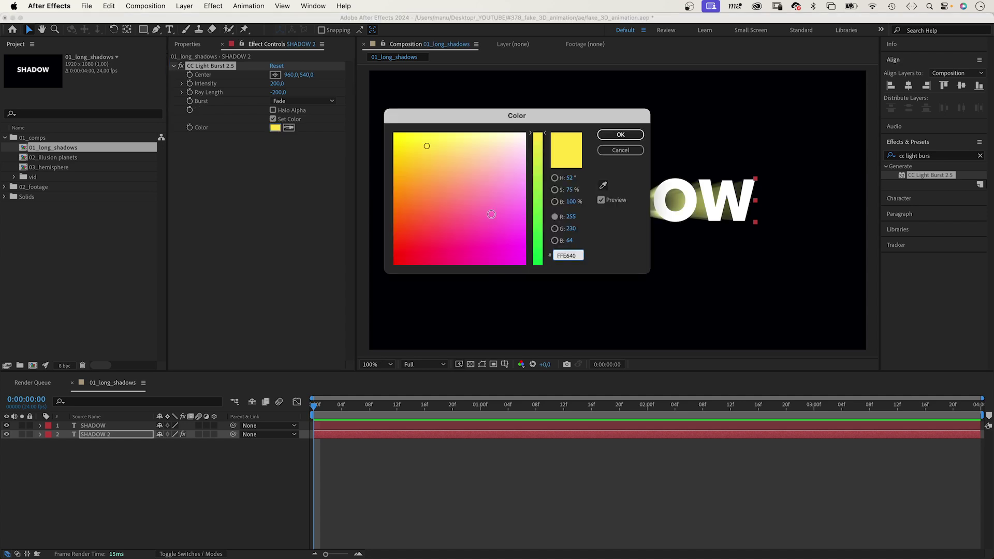
left_click_drag(491, 214, 558, 293)
left_click(619, 134)
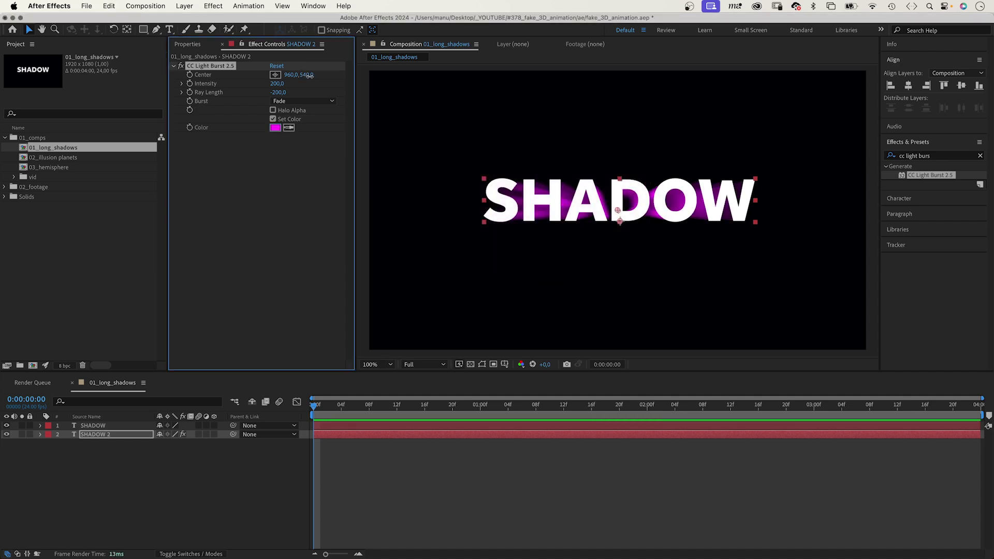
left_click_drag(309, 75, 559, 93)
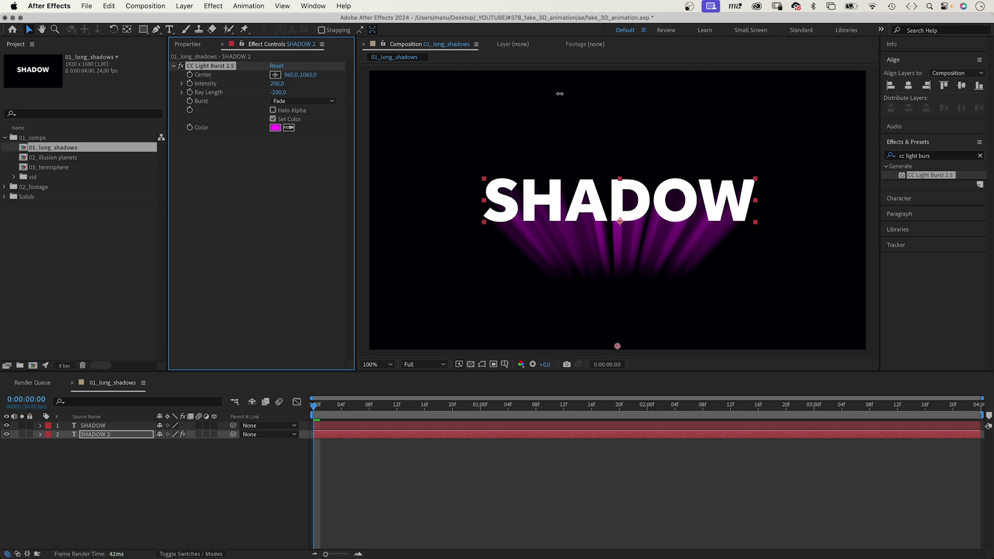
- Add Matte Choker with Choke 1 at -127 and 0% softness, then reposition the burst centre
left_click(906, 159)
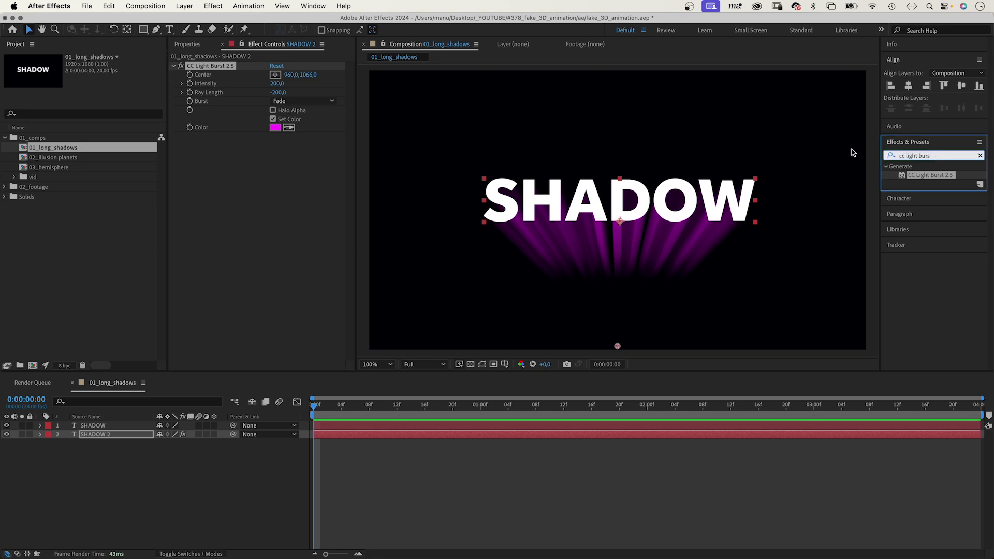
type("matte c")
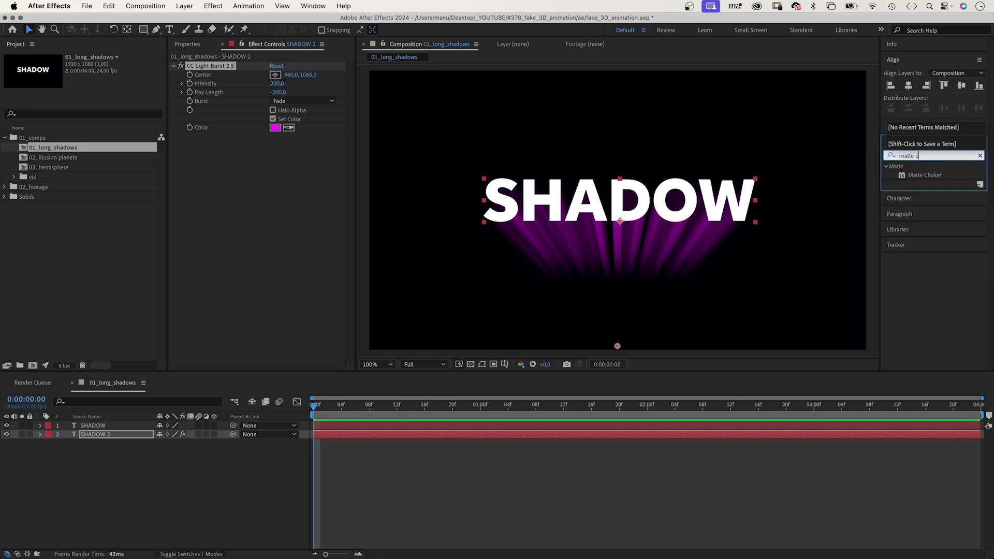
left_click_drag(902, 178, 297, 218)
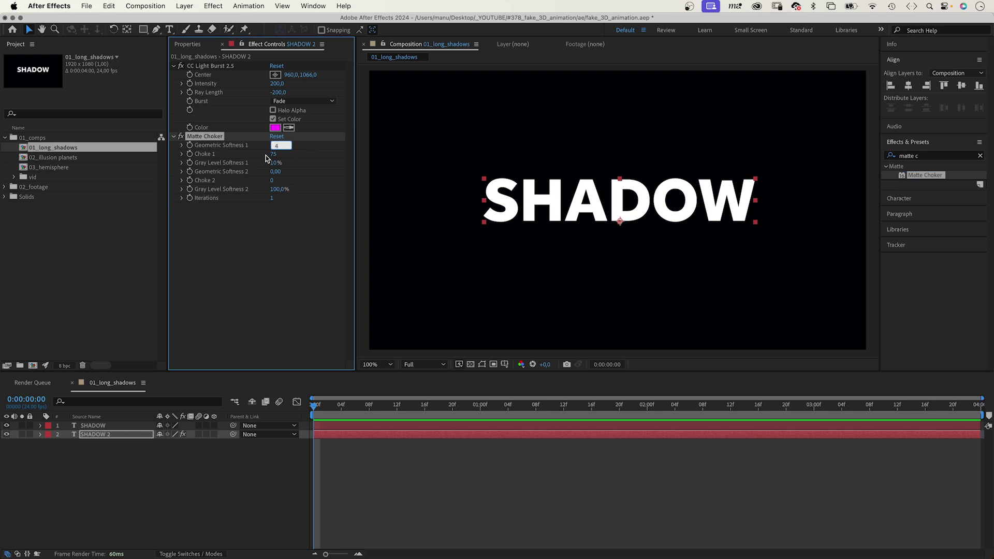
key("Tab")
type("-127")
key("Return")
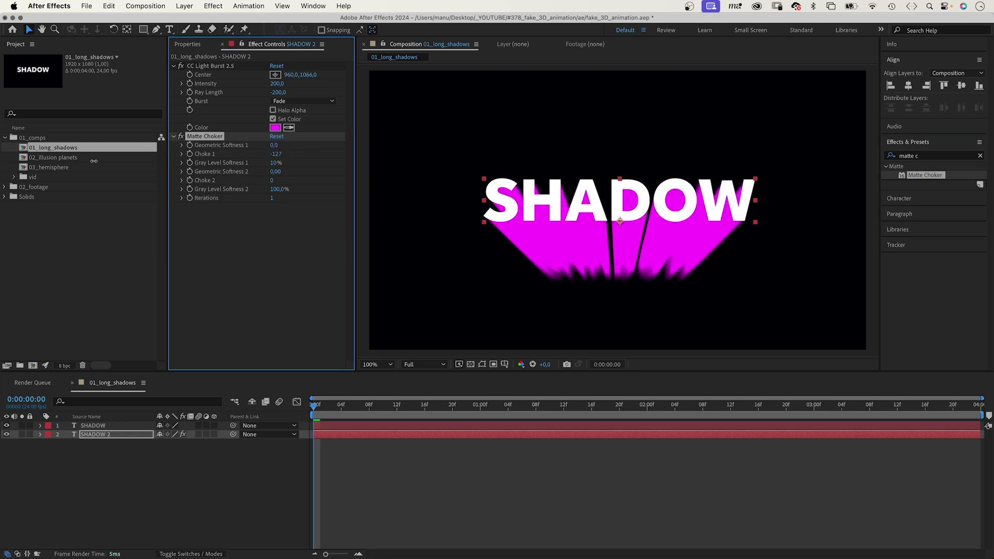
left_click_drag(276, 162, 254, 163)
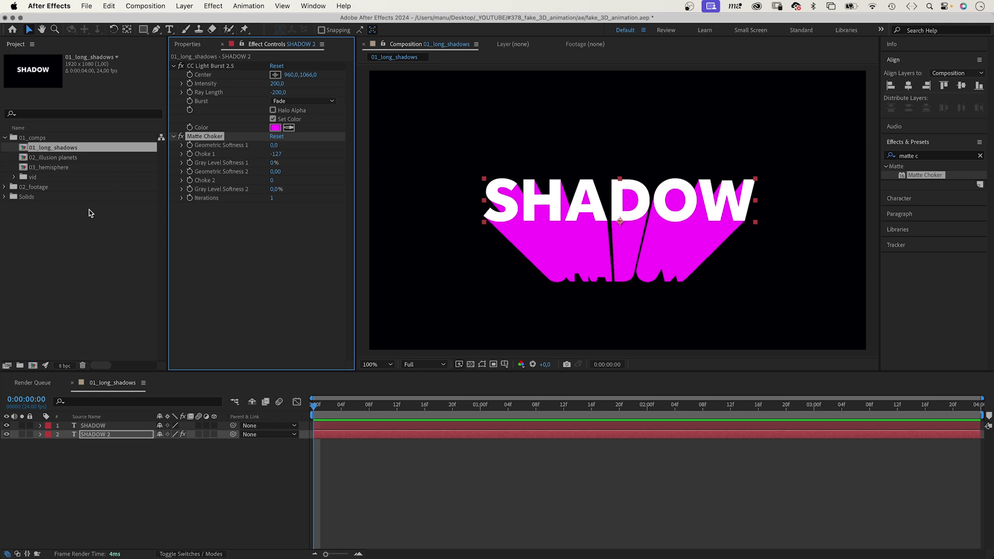
left_click(277, 76)
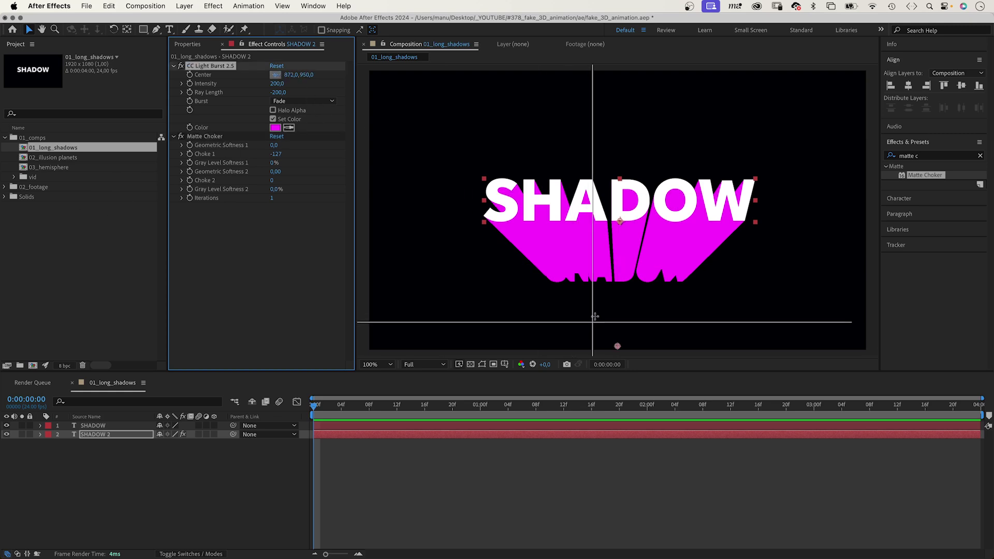
left_click(592, 313)
- Drag the light burst centre lower in the viewer to lengthen the magenta shadow
left_click_drag(577, 320, 543, 415)
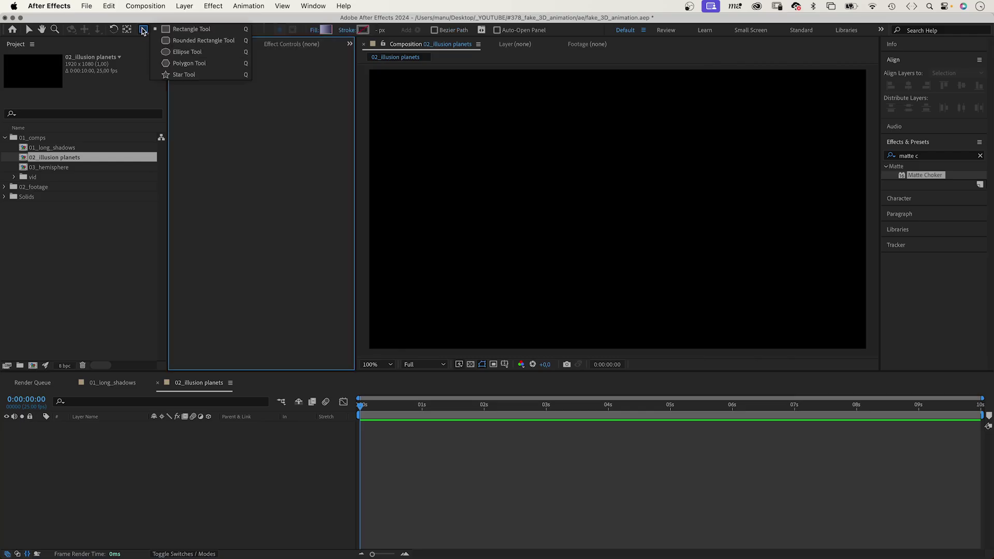
- Create an ellipse shape layer named sun and make it a 400 px circle
left_click(156, 49)
double_click(143, 30)
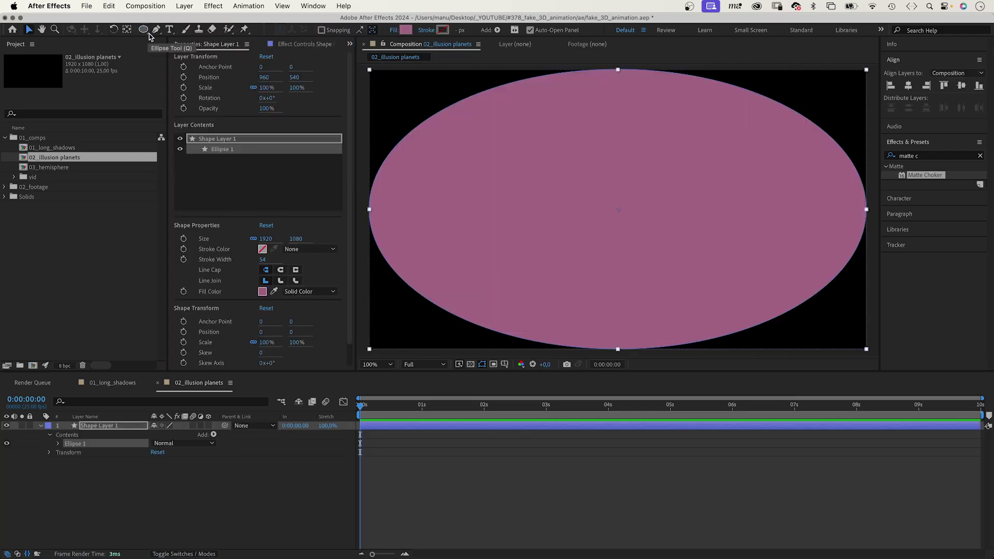
type("sun")
key("Return")
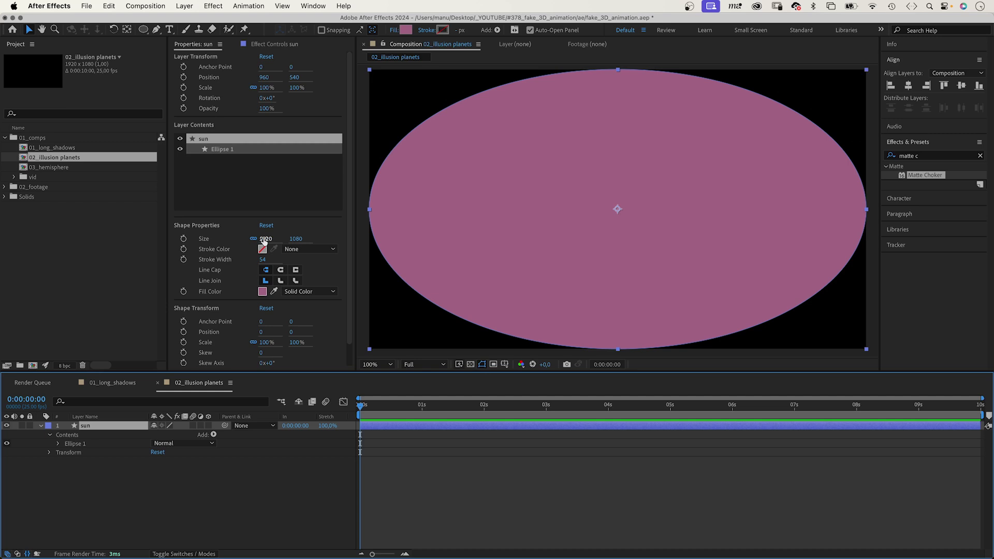
left_click(263, 240)
type("400")
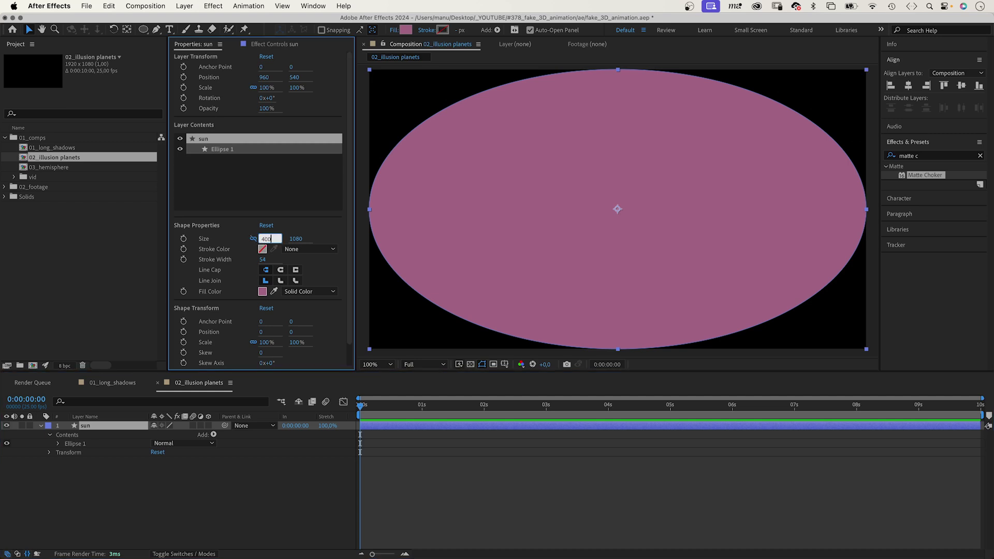
key("Tab")
type("400")
key("Return")
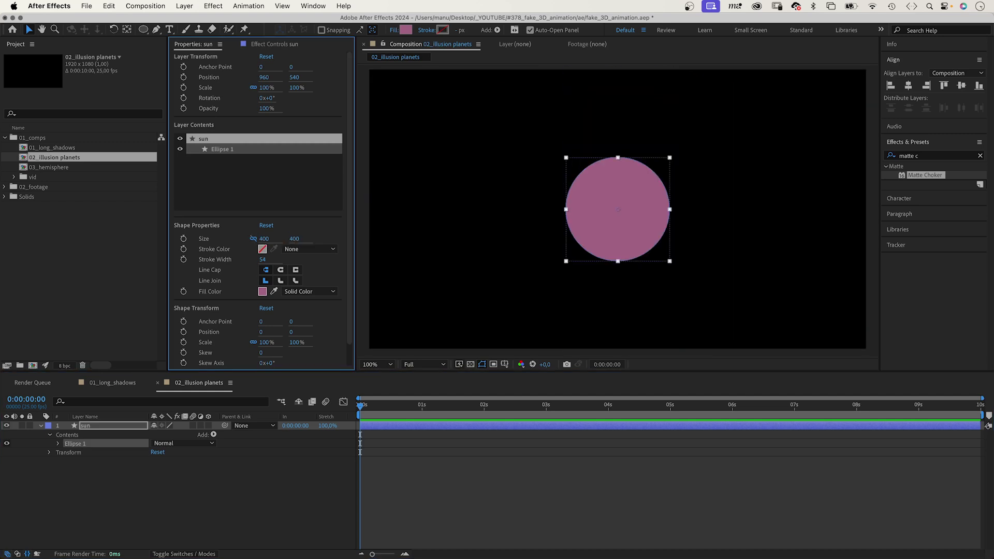
- Fill the circle with a diagonal linear gradient from pink to deep purple 2E044D
left_click(310, 292)
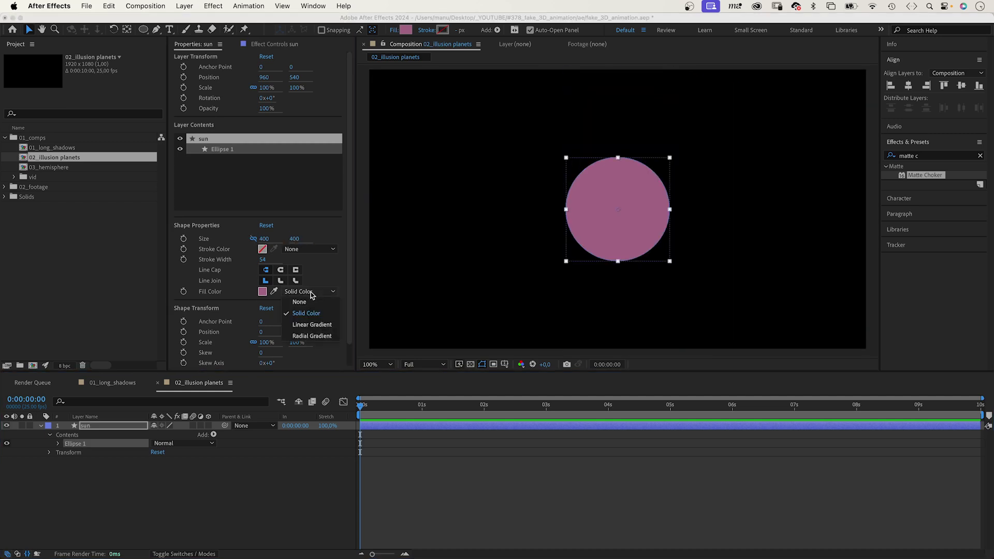
left_click(311, 325)
left_click(406, 31)
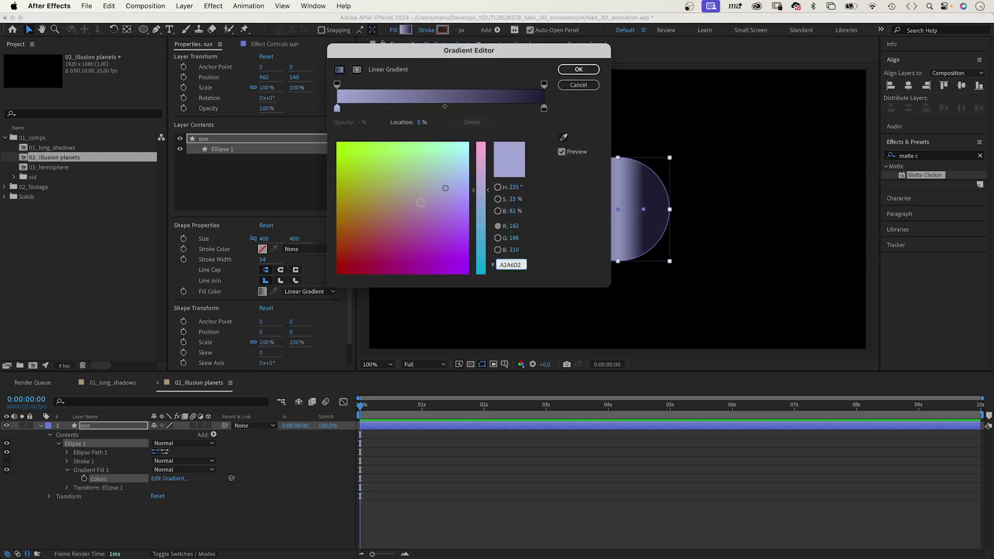
type("FF6884")
key("Return")
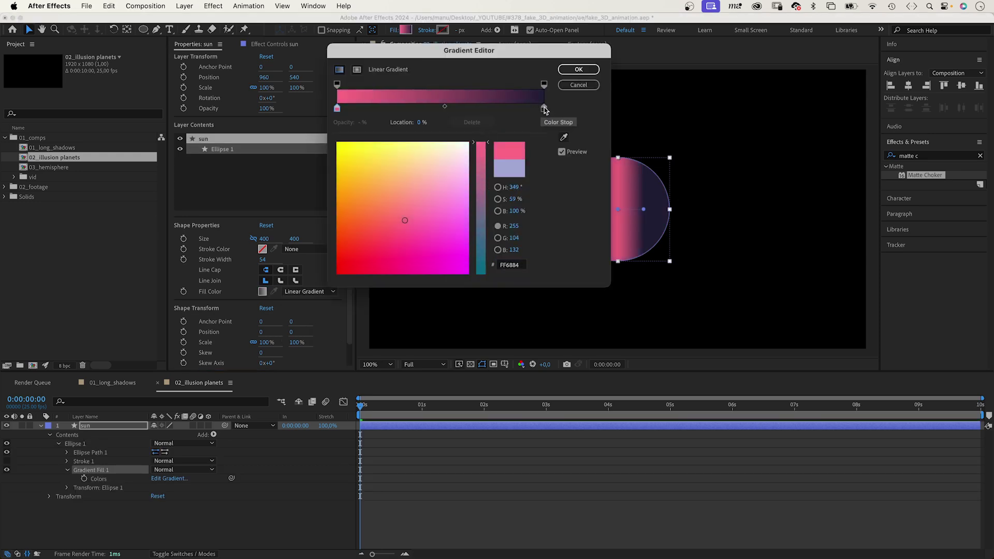
left_click(543, 109)
left_click_drag(487, 187, 474, 244)
left_click_drag(406, 246, 376, 271)
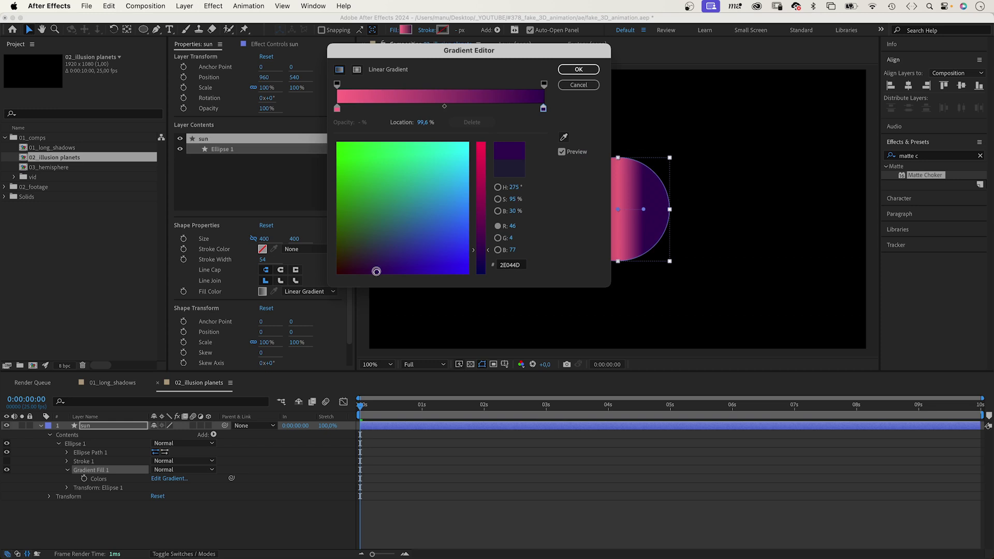
left_click(578, 70)
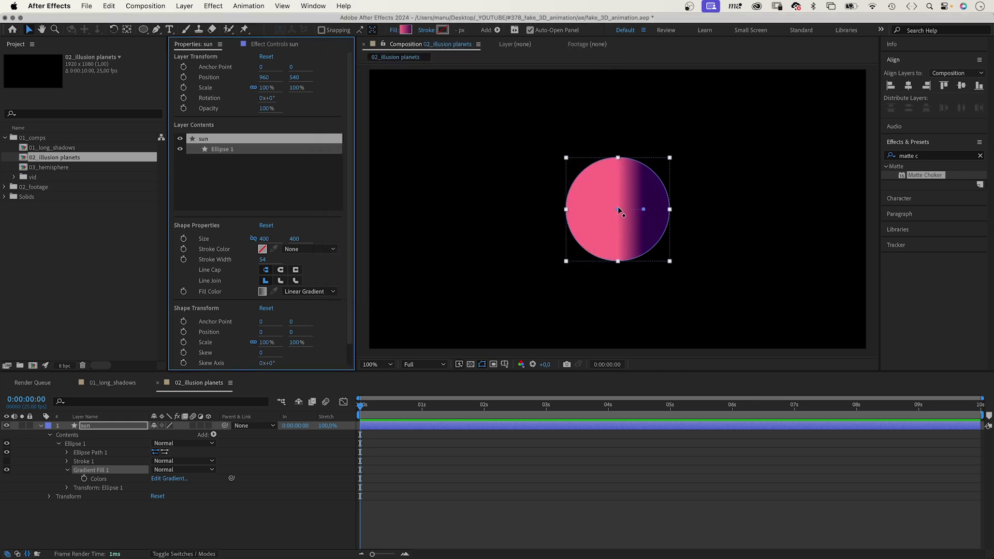
left_click_drag(618, 210, 564, 179)
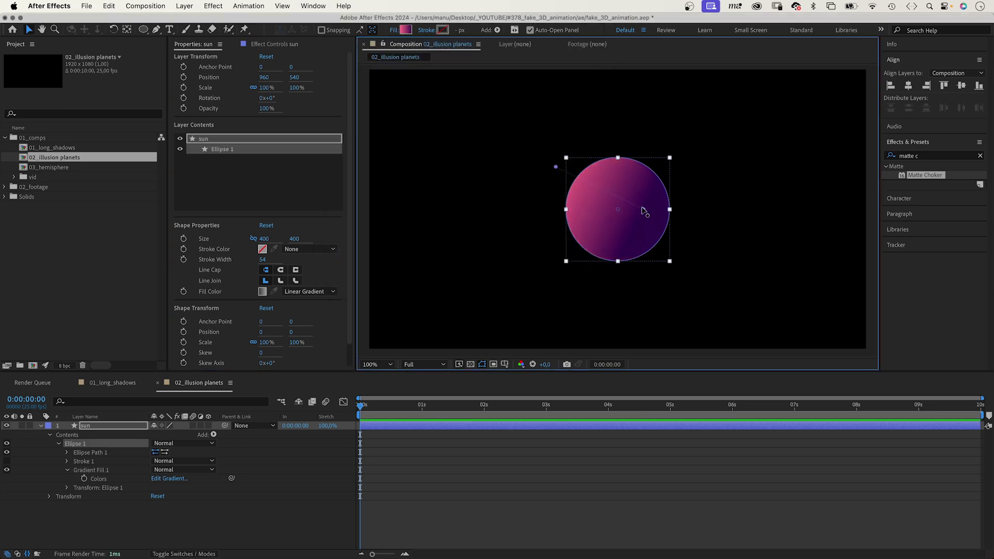
left_click_drag(645, 212, 650, 246)
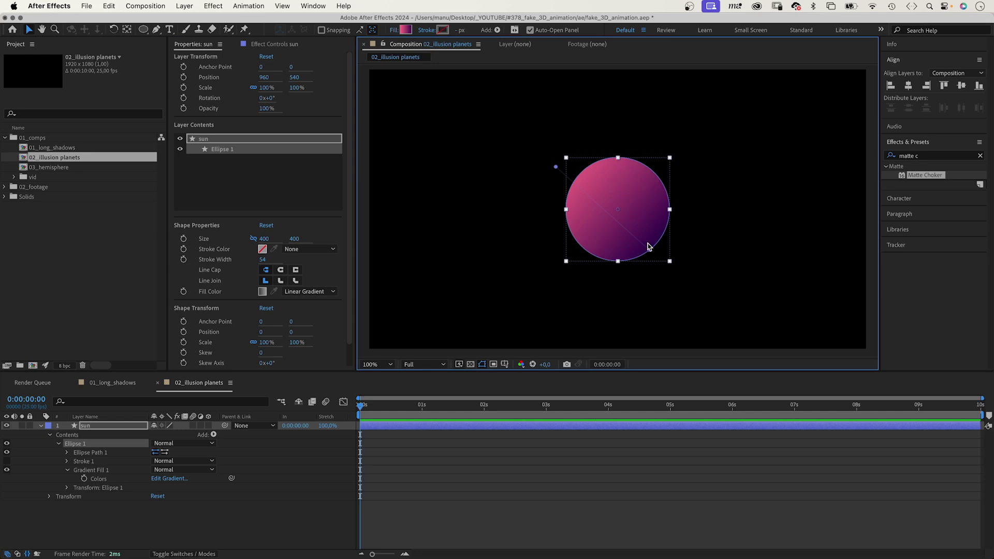
- Add a Bevel and Emboss layer style to the sun and change its light angle
right_click(98, 427)
mouse_move(124, 377)
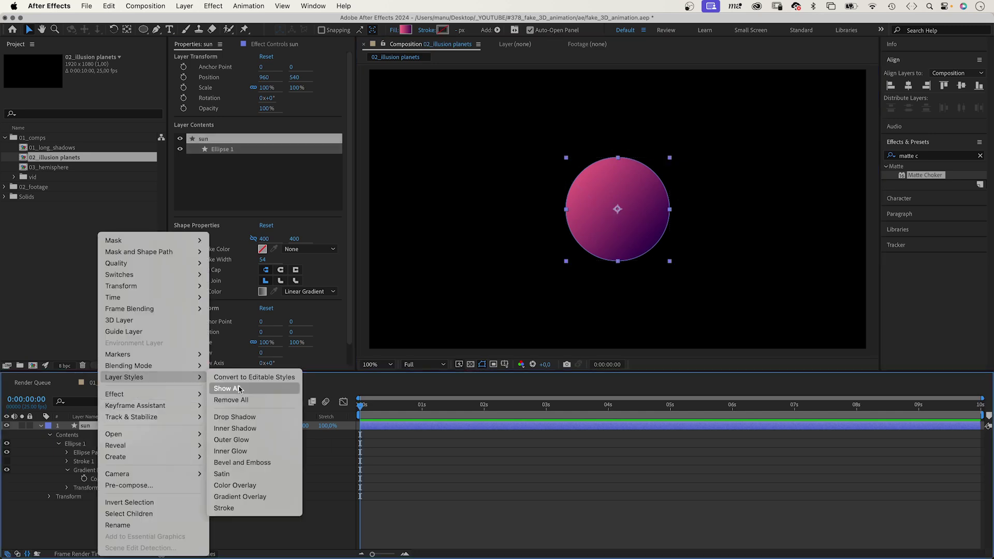
left_click(254, 463)
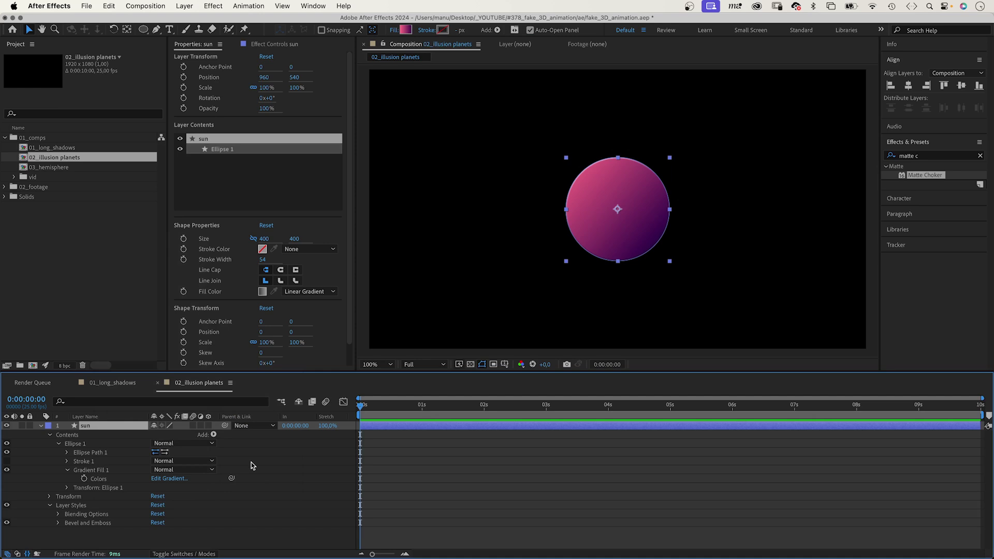
scroll(972, 541, "down", 5)
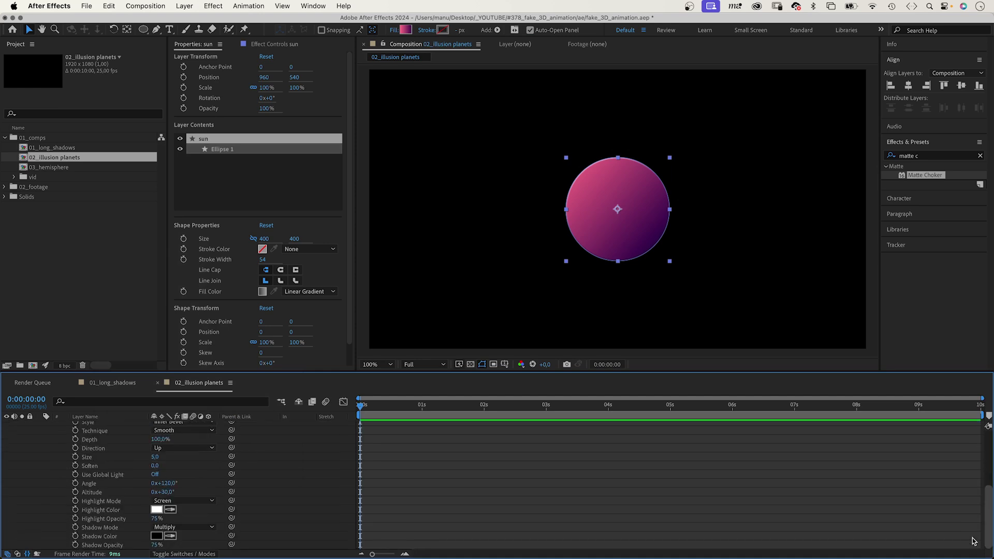
scroll(976, 536, "up", 1)
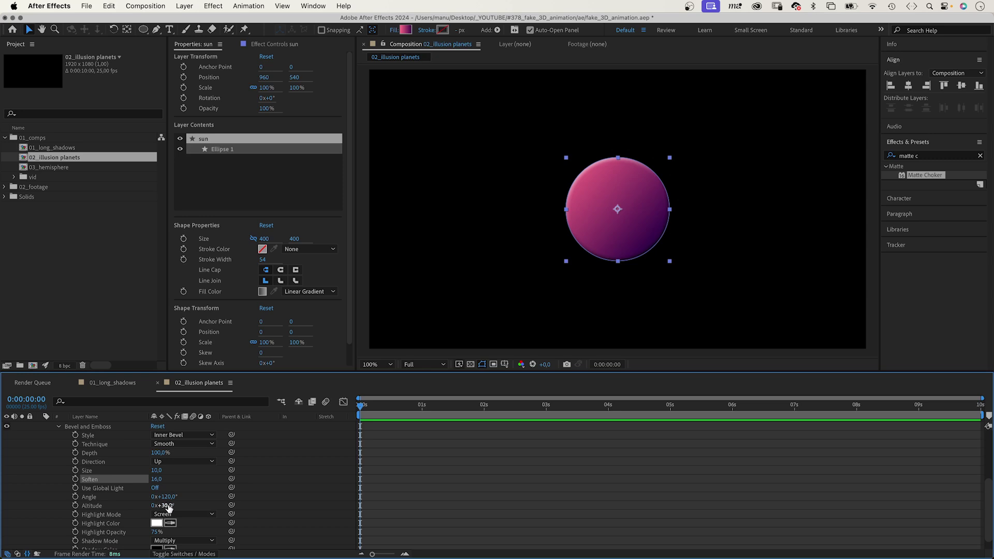
left_click_drag(168, 500, 191, 495)
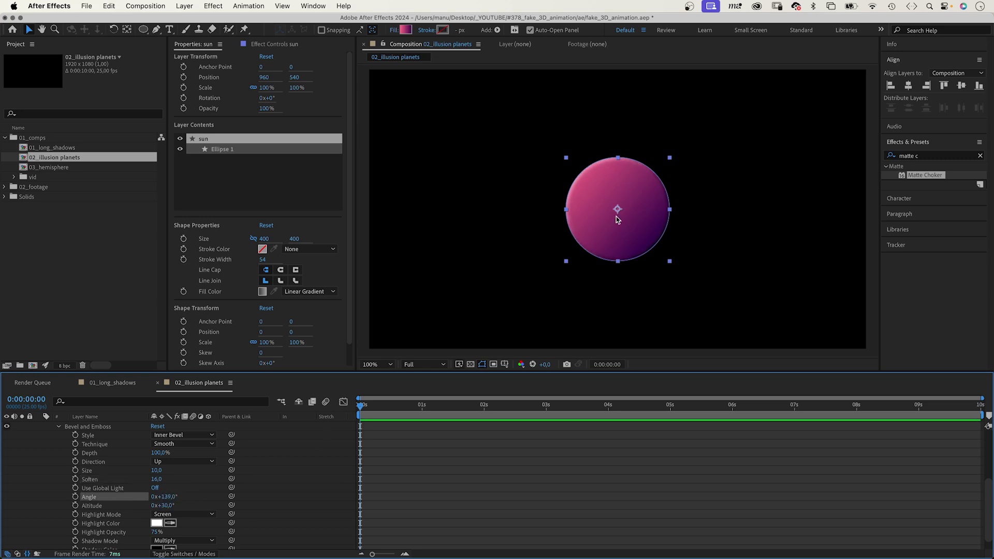
scroll(156, 505, "down", 1)
- Set the bevel highlight colour to pink and the shadow colour to dark blue 001660
left_click(156, 509)
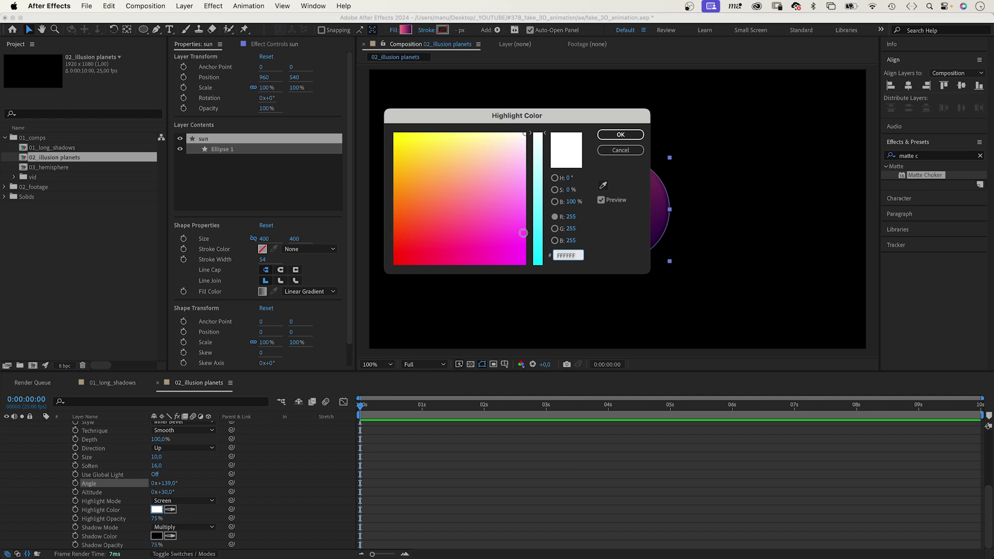
left_click(529, 181)
left_click(602, 136)
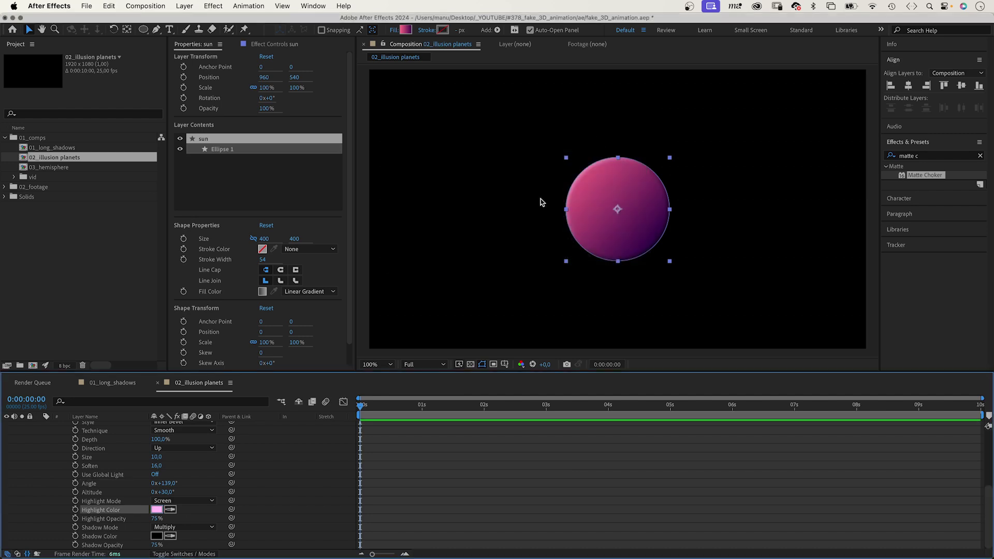
left_click(157, 536)
left_click(442, 253)
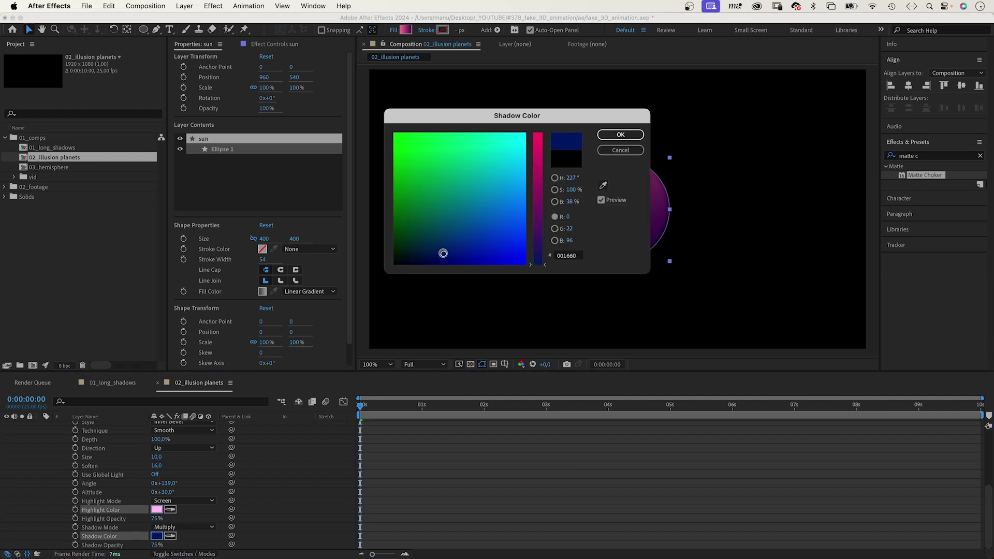
left_click(621, 135)
left_click(49, 505)
right_click(99, 427)
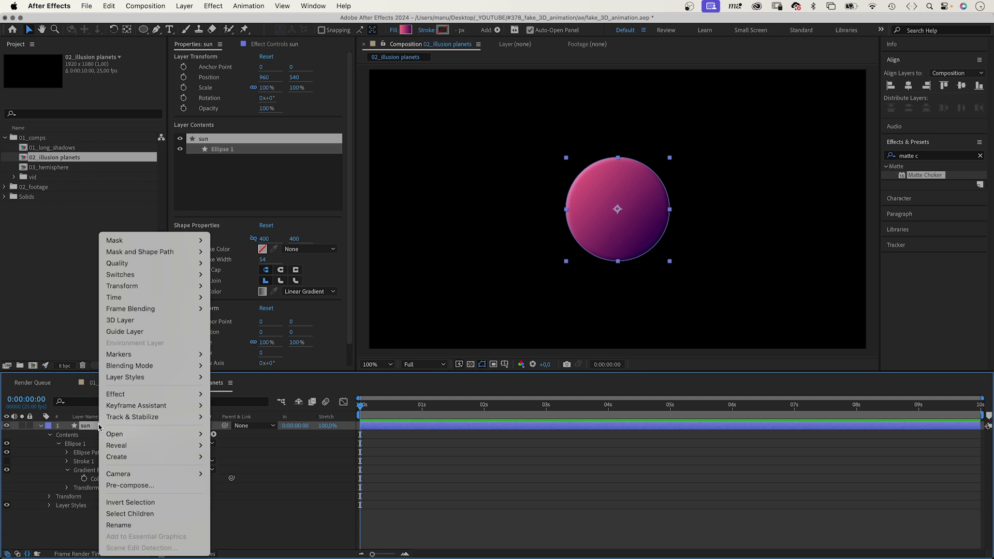
mouse_move(125, 377)
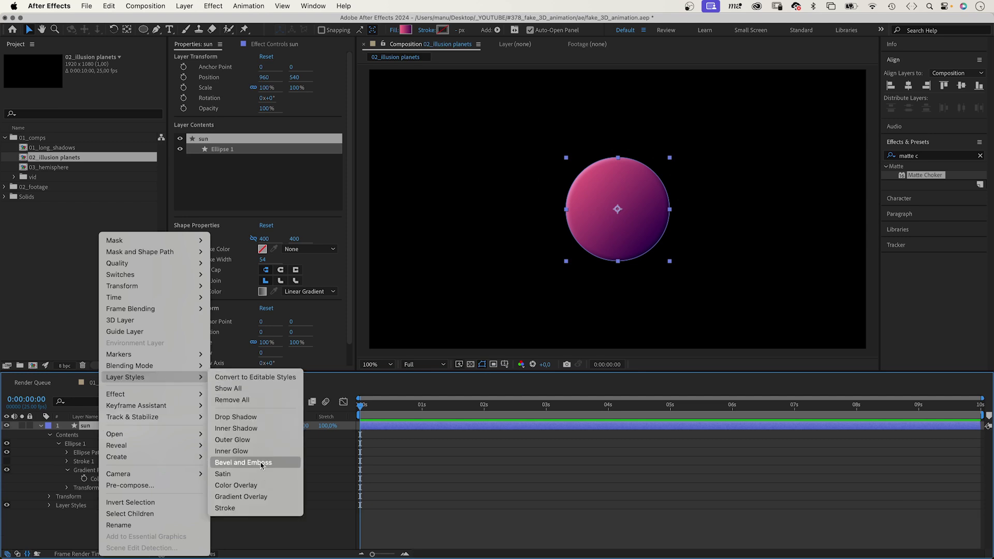
- Add a dark blue Inner Shadow to the sun with 306° angle, distance 61, size 118
left_click(258, 429)
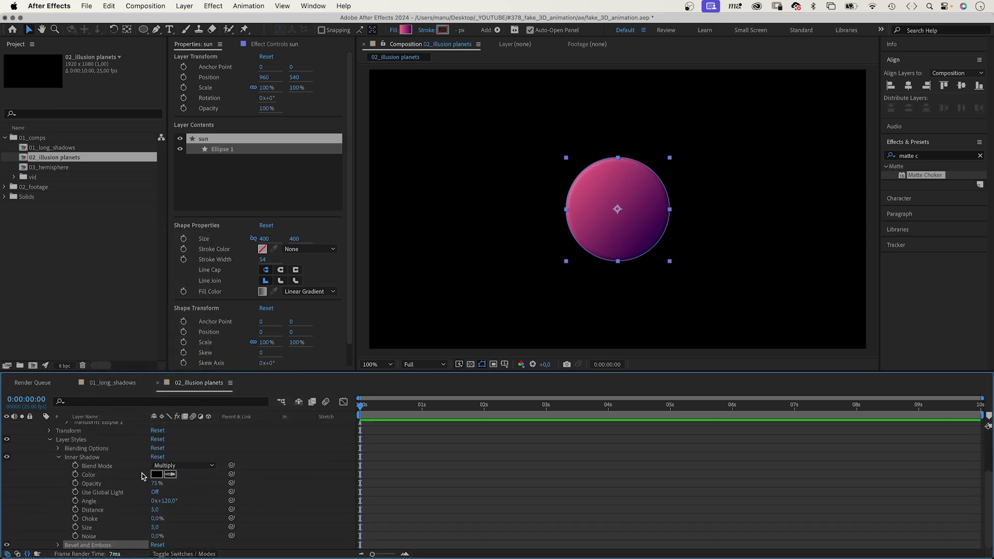
left_click(158, 474)
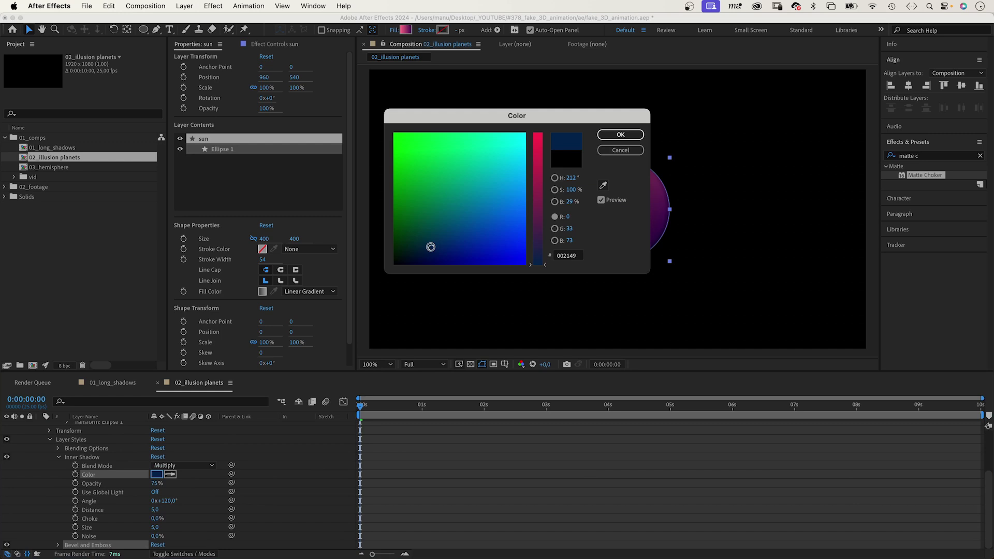
left_click_drag(432, 247, 425, 246)
left_click(614, 136)
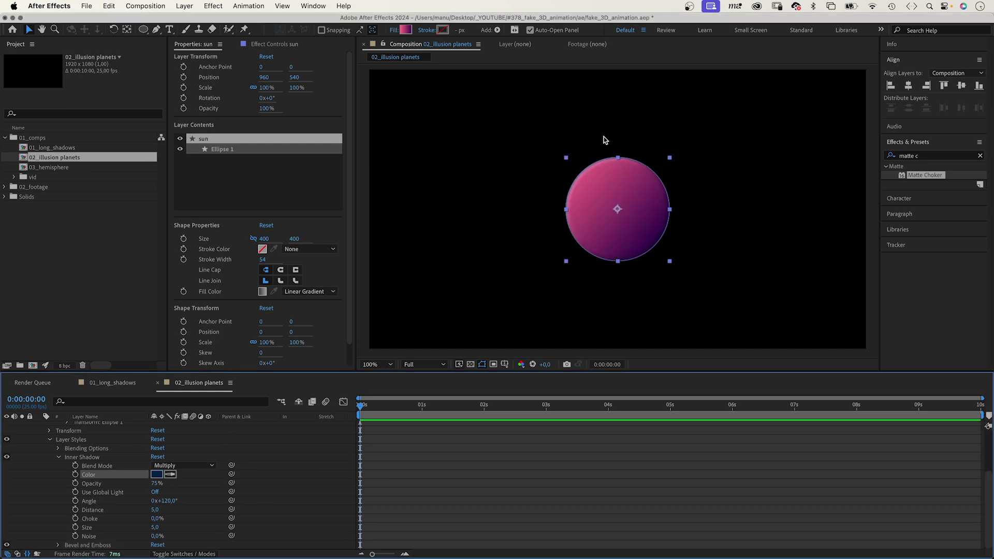
left_click_drag(179, 501, 211, 495)
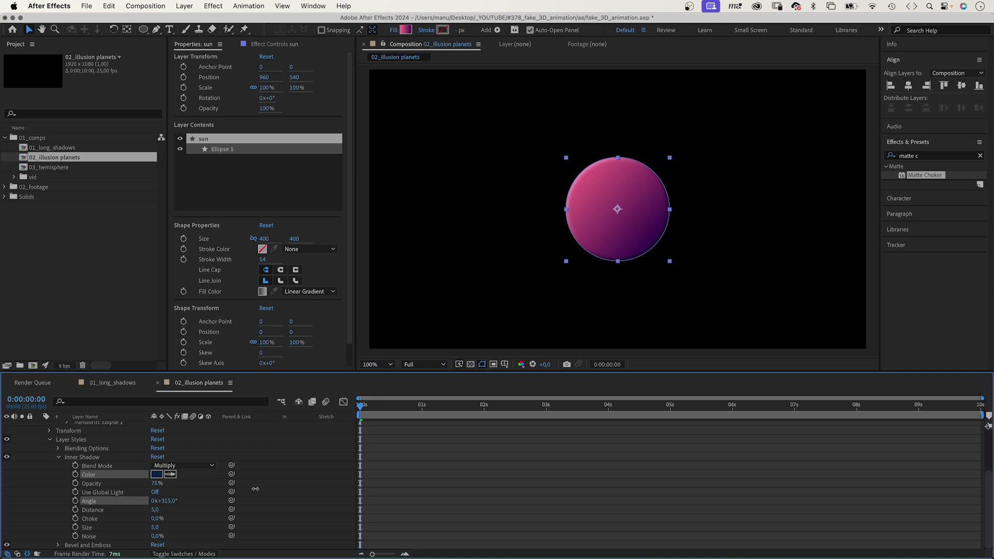
left_click_drag(255, 488, 248, 489)
mouse_move(156, 509)
left_mouse_down()
mouse_move(184, 509)
mouse_move(174, 526)
left_mouse_up()
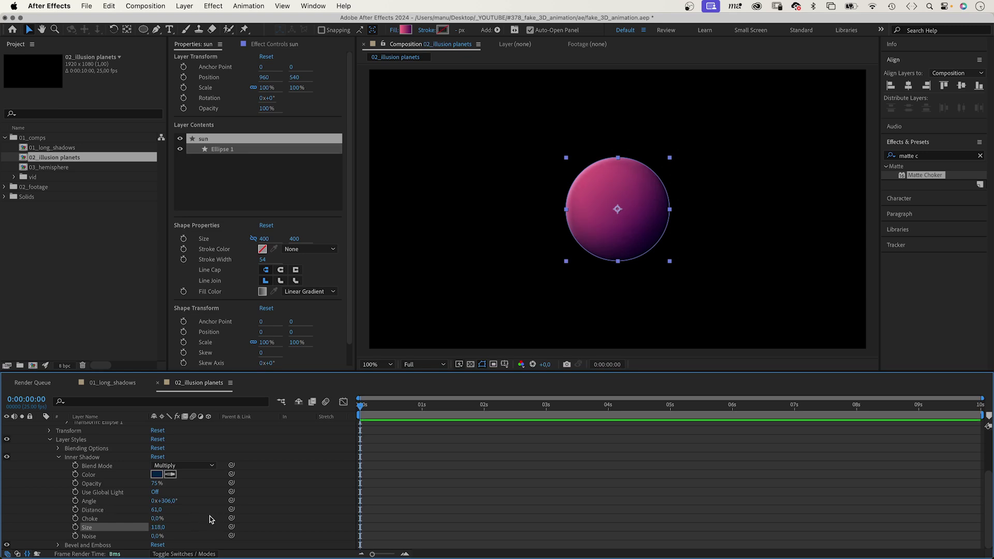
left_click(156, 536)
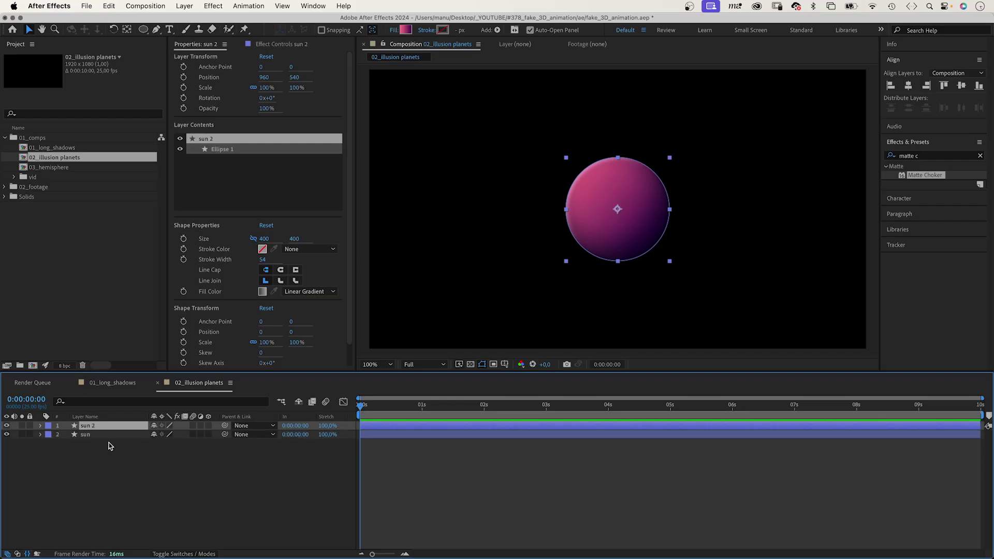
- Rename the duplicate to planet and shrink its ellipse to 150 by 150
key("Return")
type("planet")
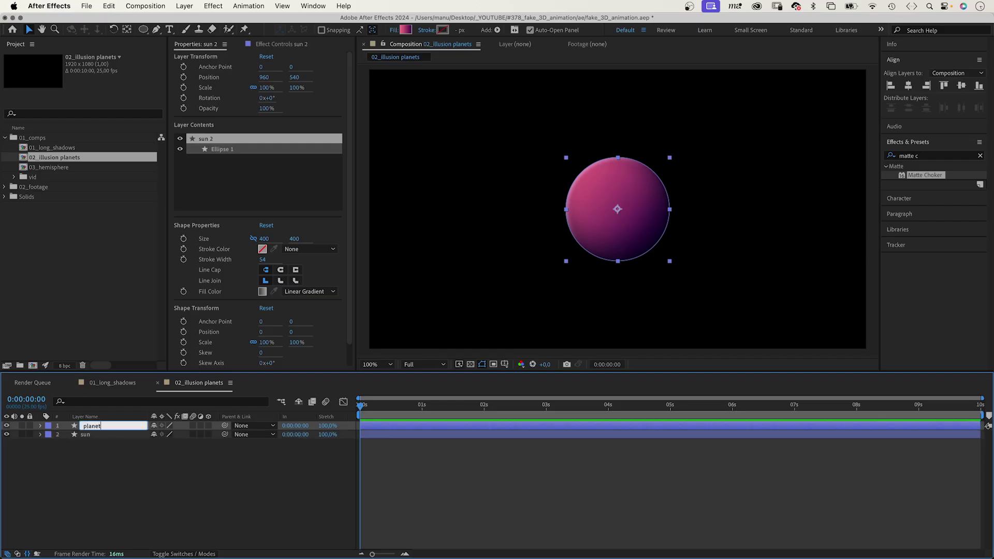
key("Return")
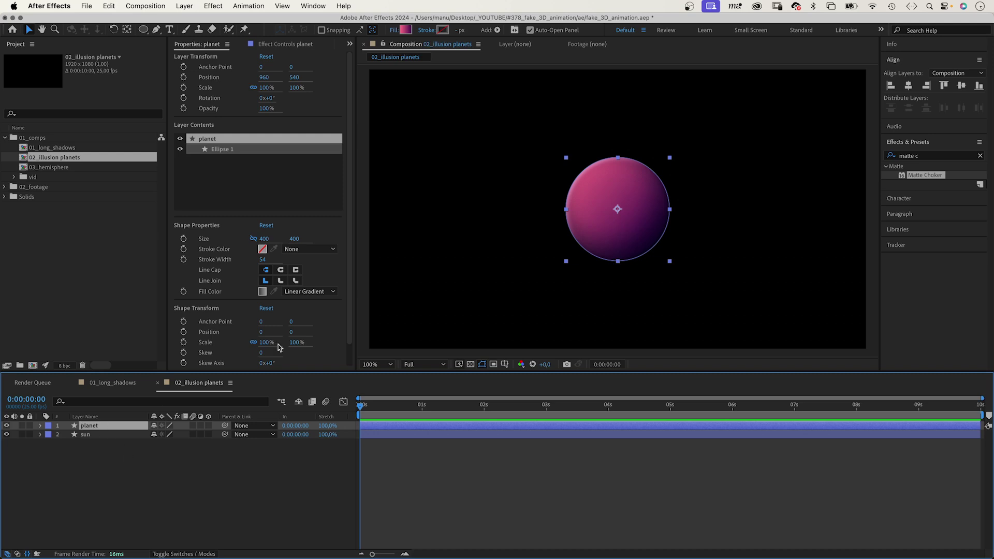
left_click(259, 243)
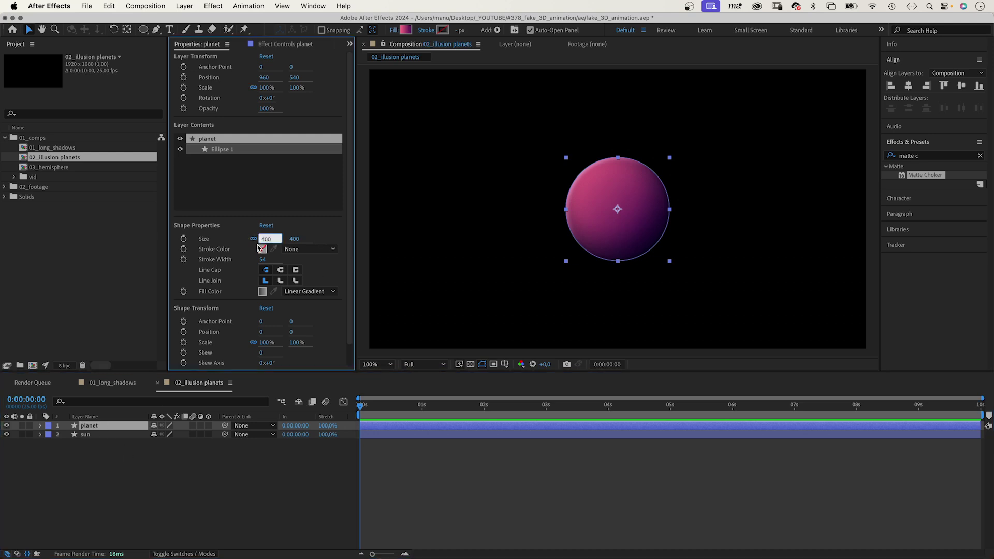
type("150")
key("Return")
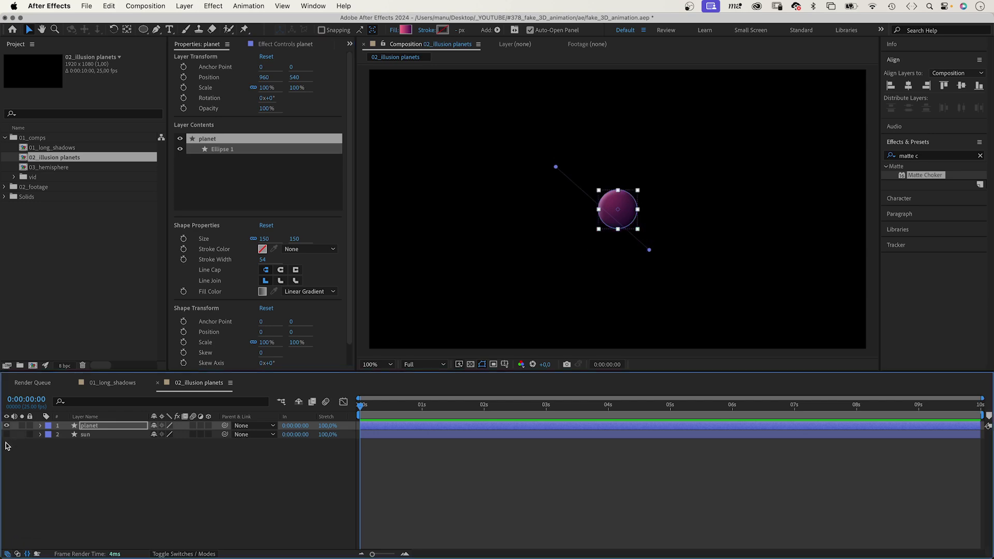
- Realign the planet's gradient diagonally and recolour it pale blue 8498C4 to dark purple
key("period")
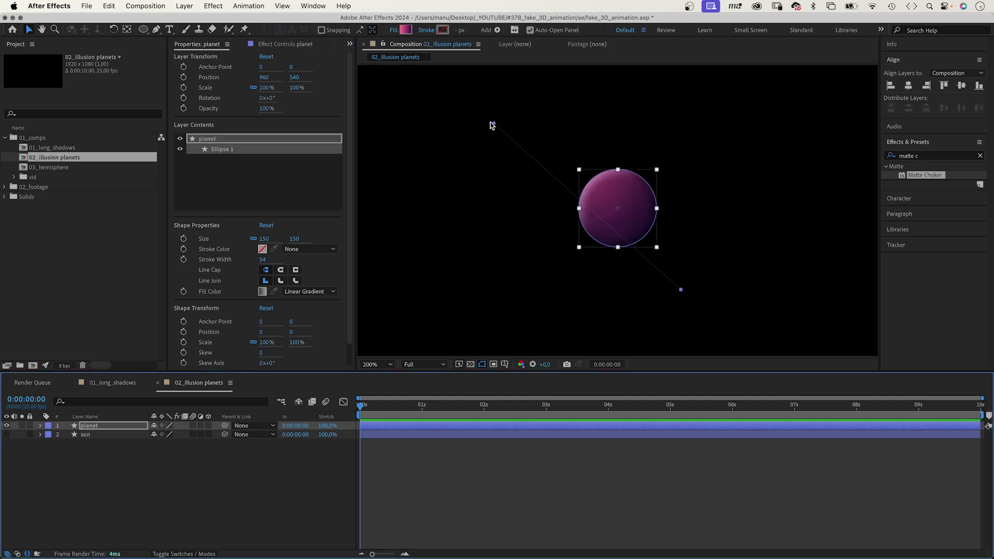
mouse_move(491, 125)
left_mouse_down()
mouse_move(577, 167)
mouse_move(584, 181)
left_mouse_up()
mouse_move(680, 291)
left_mouse_down()
mouse_move(657, 230)
mouse_move(648, 235)
left_mouse_up()
left_click(405, 30)
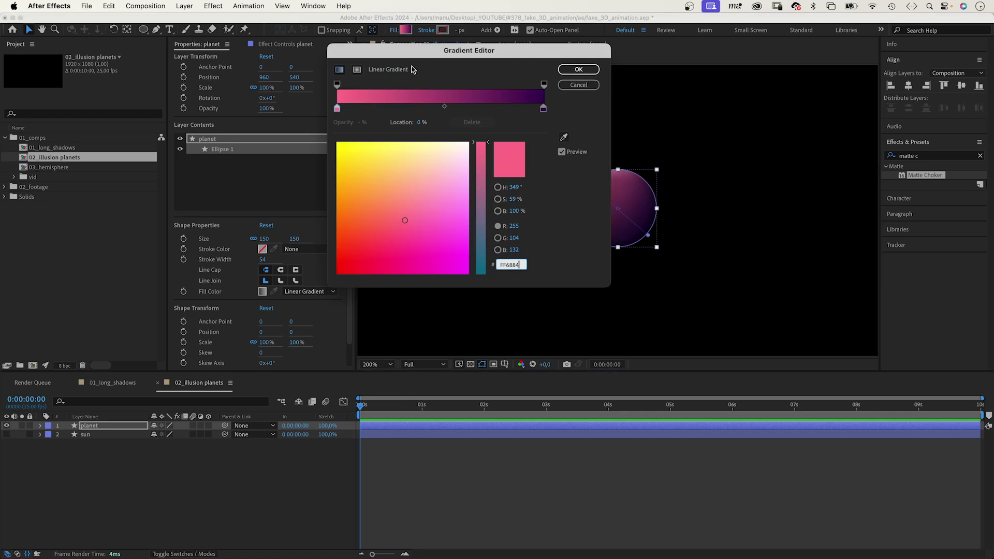
left_click(479, 206)
mouse_move(405, 220)
left_mouse_down()
mouse_move(432, 187)
mouse_move(437, 195)
left_mouse_up()
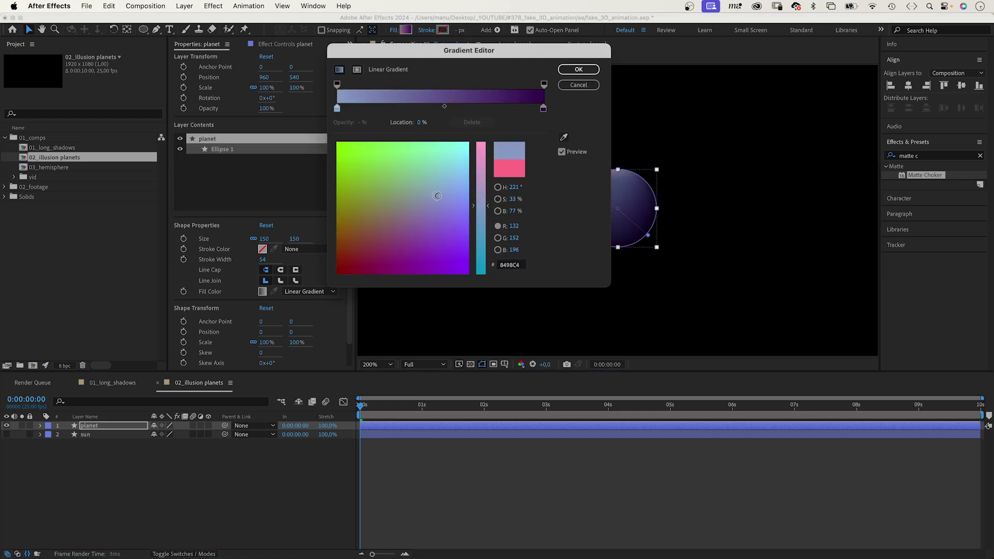
left_click(544, 109)
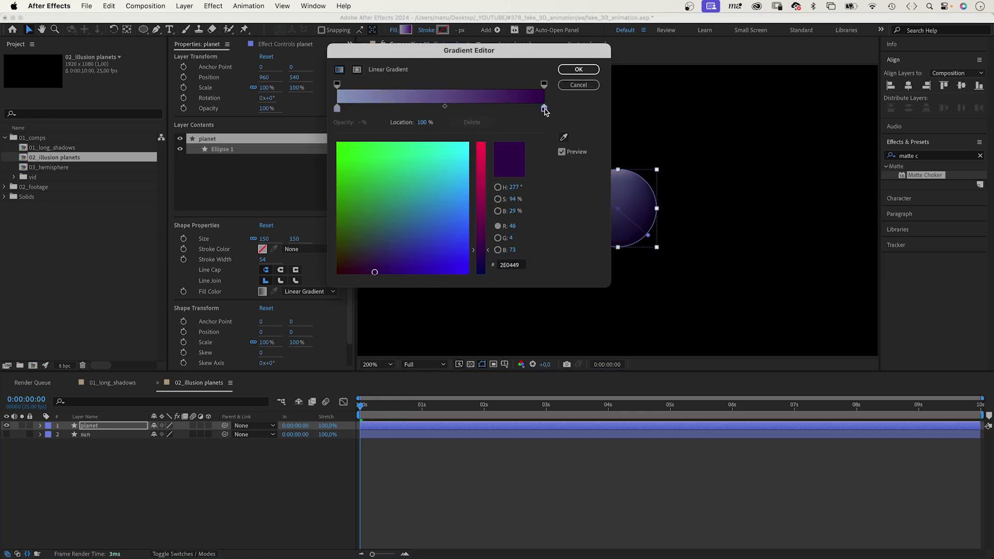
left_click_drag(374, 273, 360, 267)
- Confirm the planet's gradient colours and tighten its inner shadow to distance 29, size 55
left_click(578, 70)
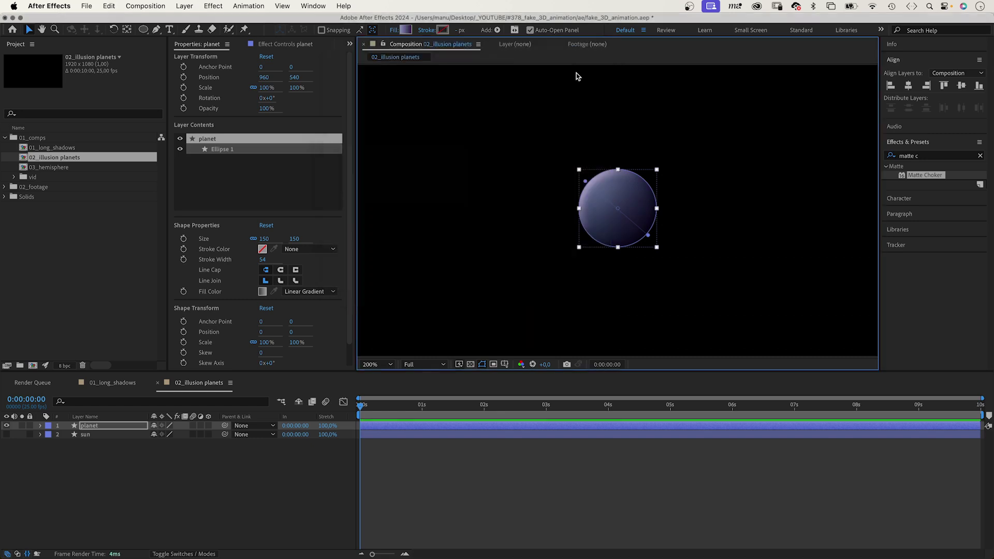
left_click(40, 425)
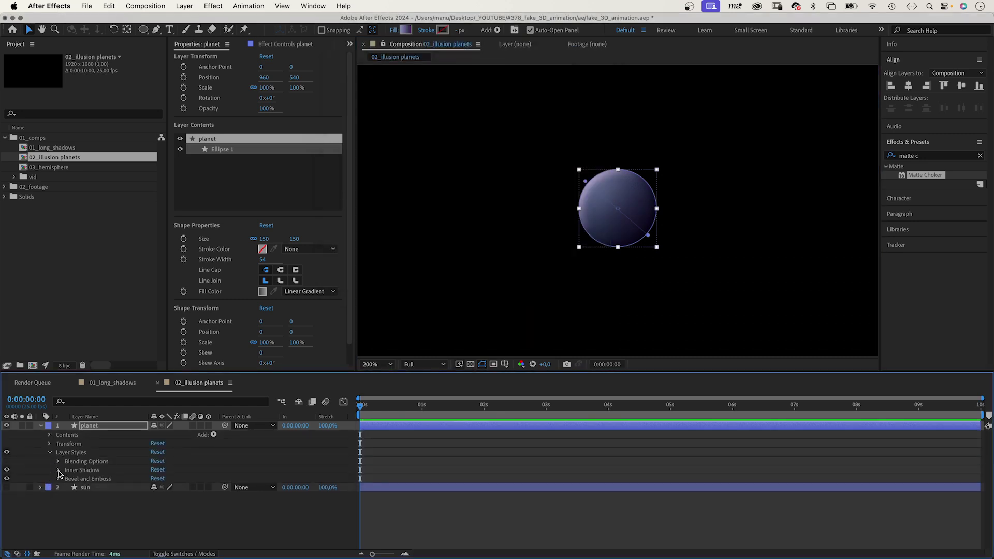
left_click(58, 470)
left_click(124, 540)
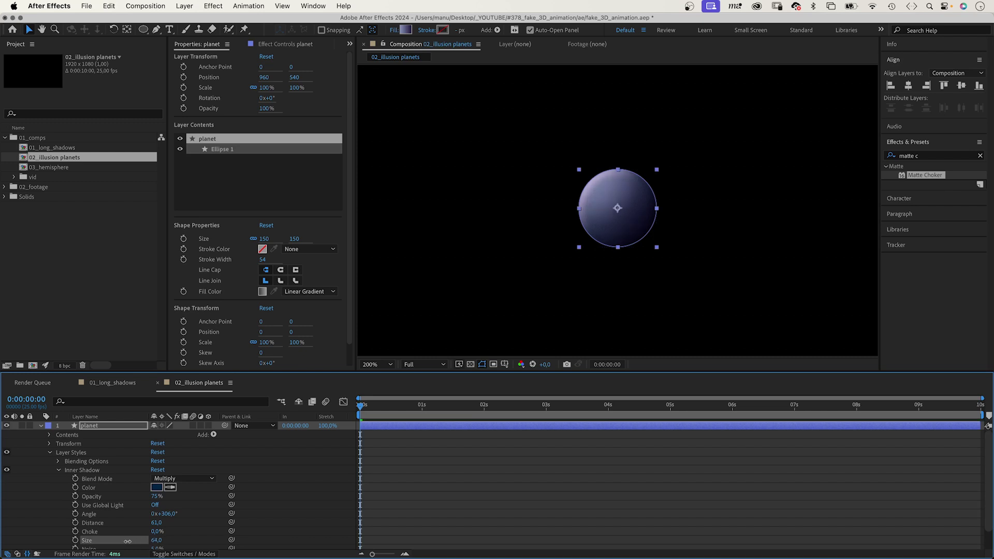
left_click_drag(156, 522, 142, 523)
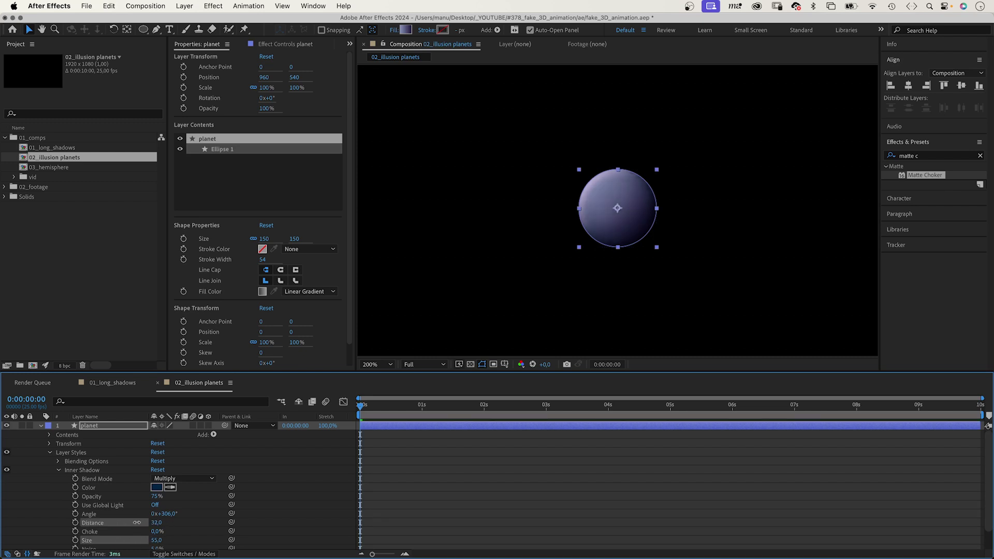
left_click_drag(136, 523, 134, 522)
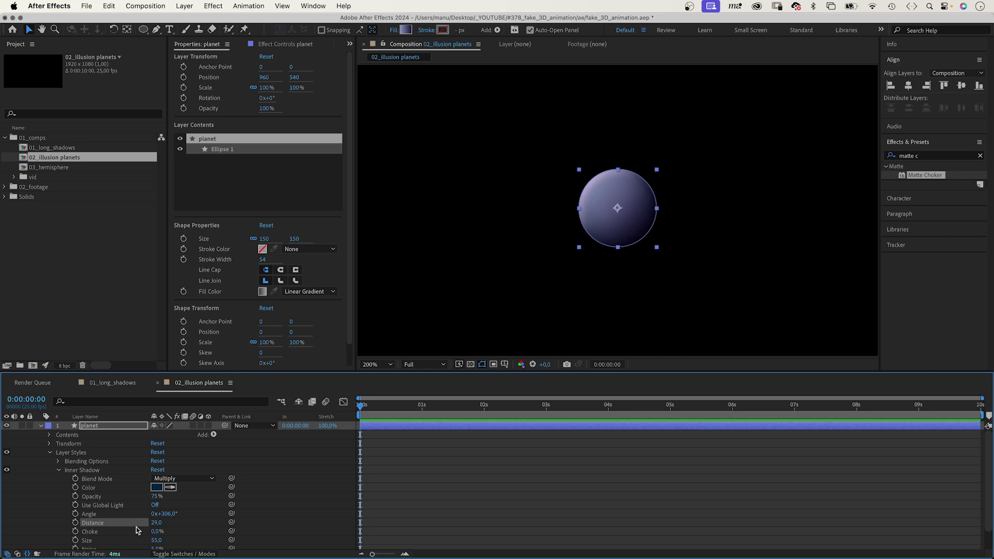
- Collapse the planet's properties and make it a 3D layer
left_click(49, 454)
left_click(41, 427)
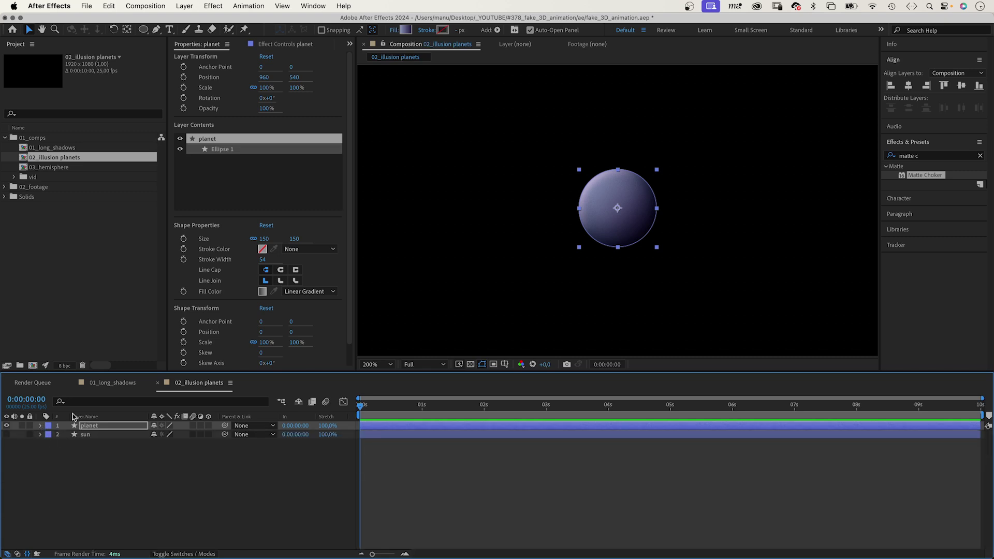
left_click(208, 426)
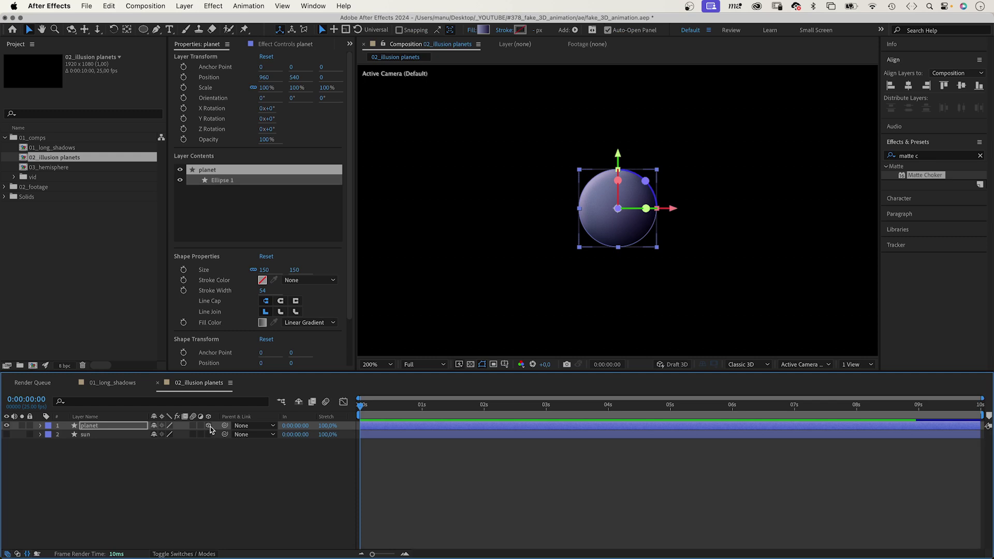
- Set the planet back to 2D, show the sun, and precompose the sun as pre-sun
left_click(208, 426)
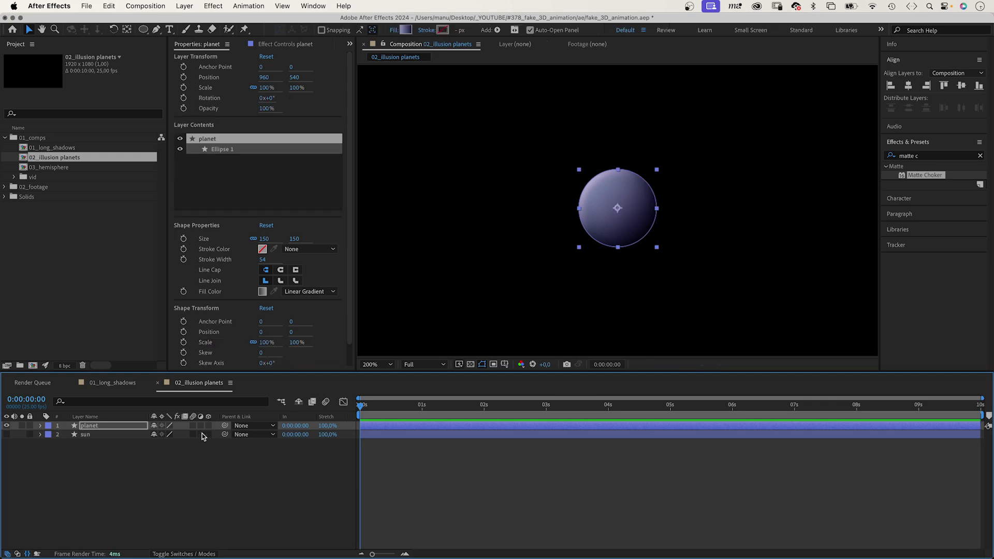
left_click(7, 435)
left_click(87, 437)
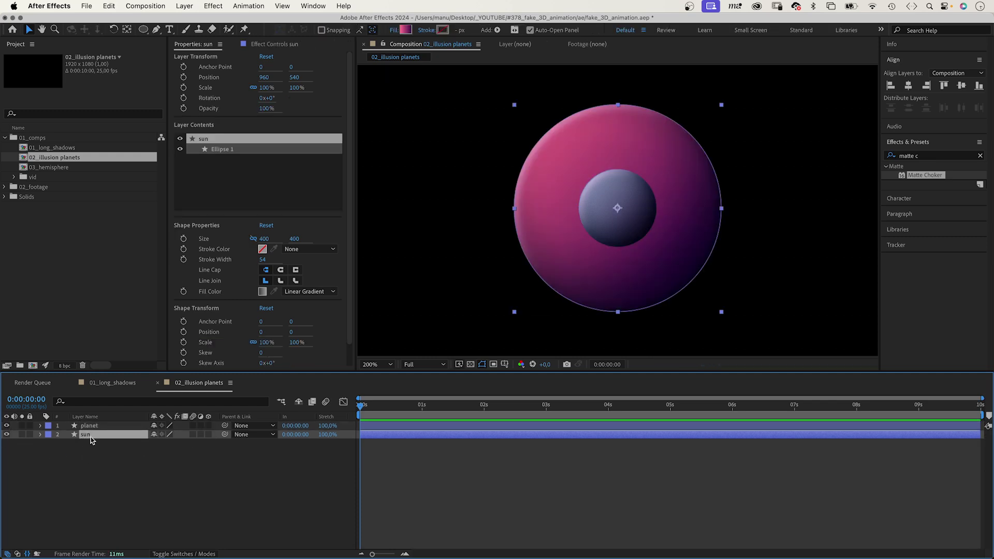
right_click(92, 437)
left_click(143, 487)
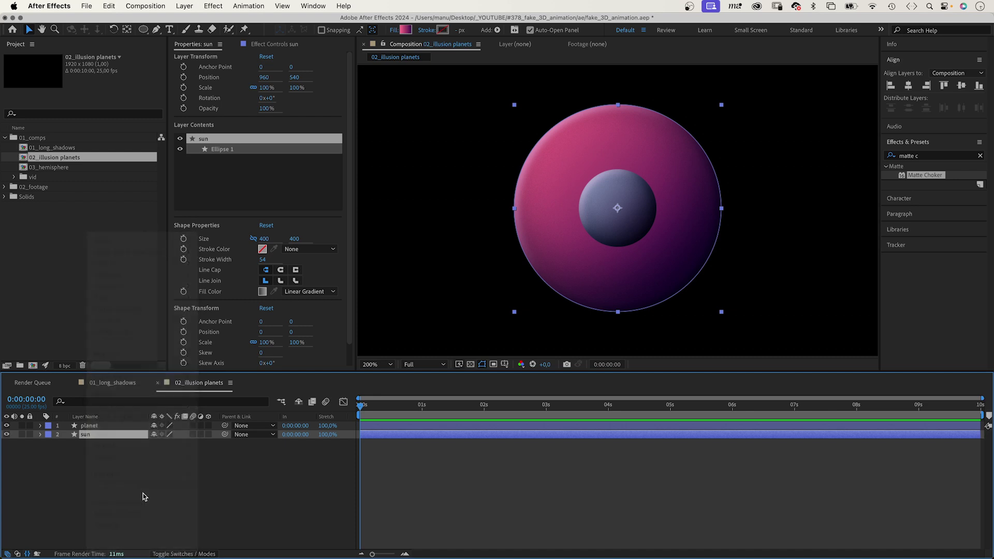
type("pre-sun")
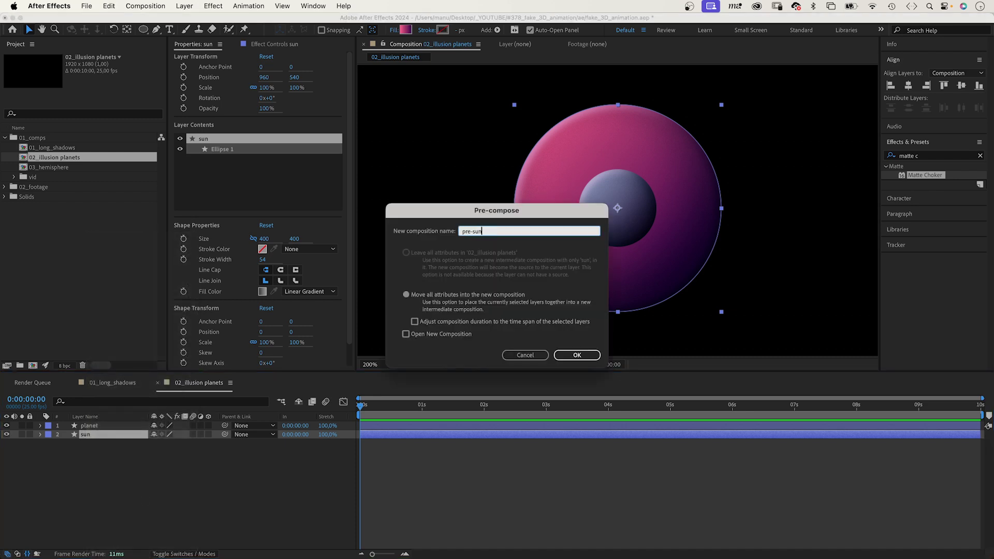
key("Return")
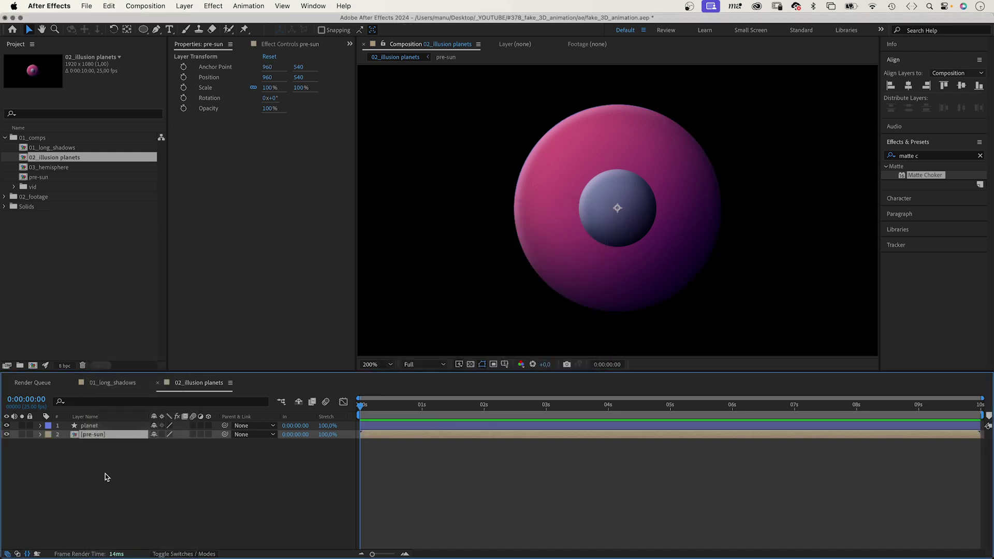
- Precompose the planet layer into a composition named pre-planet
left_click(89, 427)
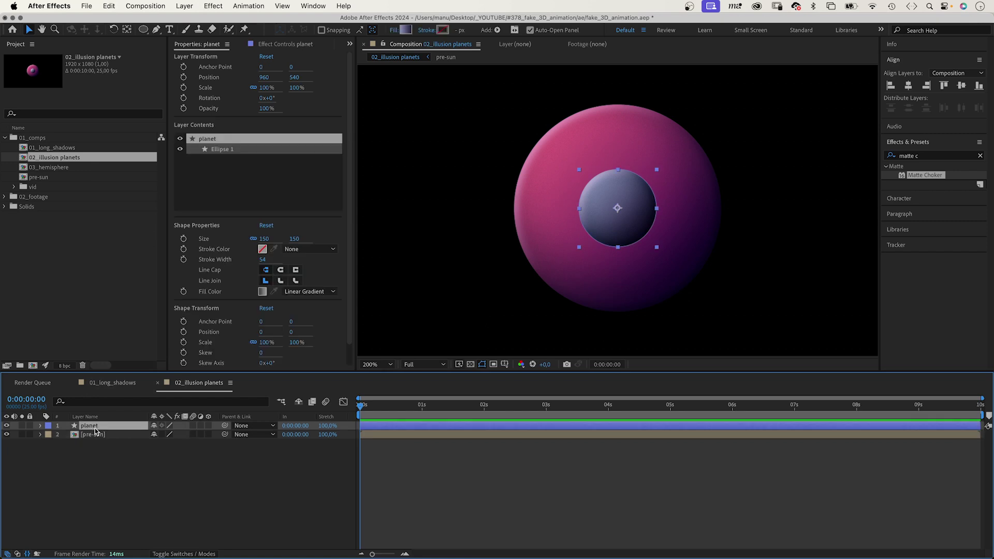
right_click(93, 427)
left_click(118, 486)
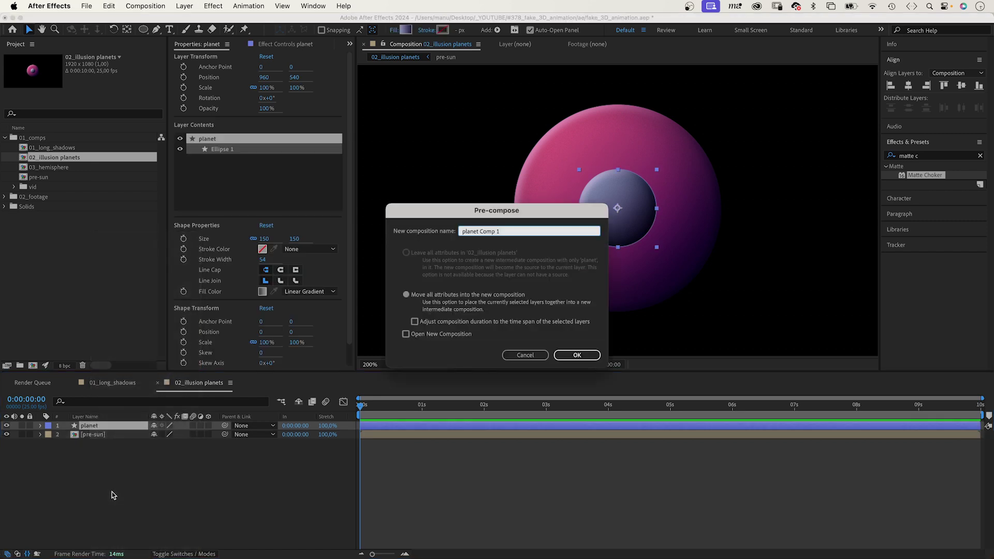
type("pre-planet")
key("Return")
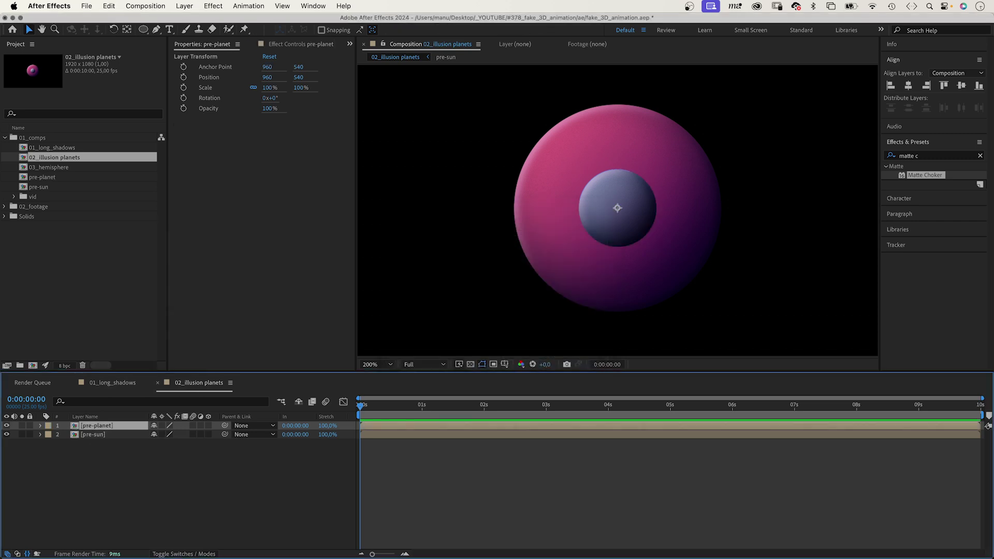
- Add a null object and make the null, pre-sun and pre-planet all 3D layers
left_click(186, 7)
mouse_move(183, 21)
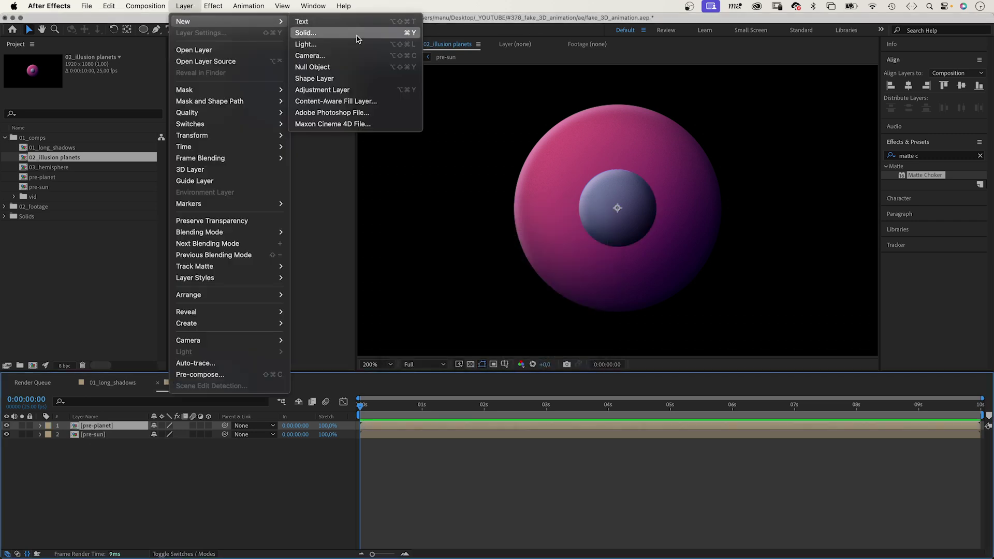
left_click(313, 67)
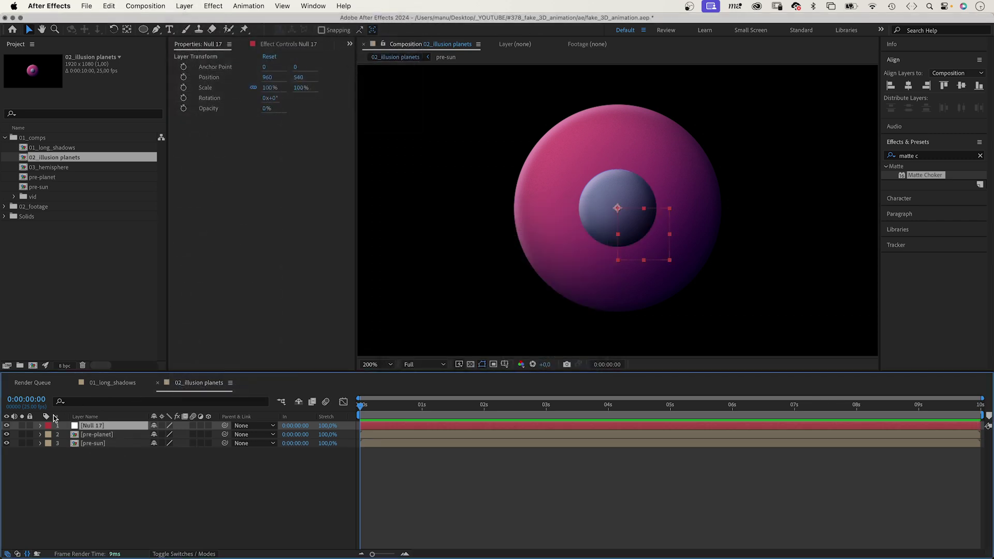
key("ctrl+a")
left_click(209, 426)
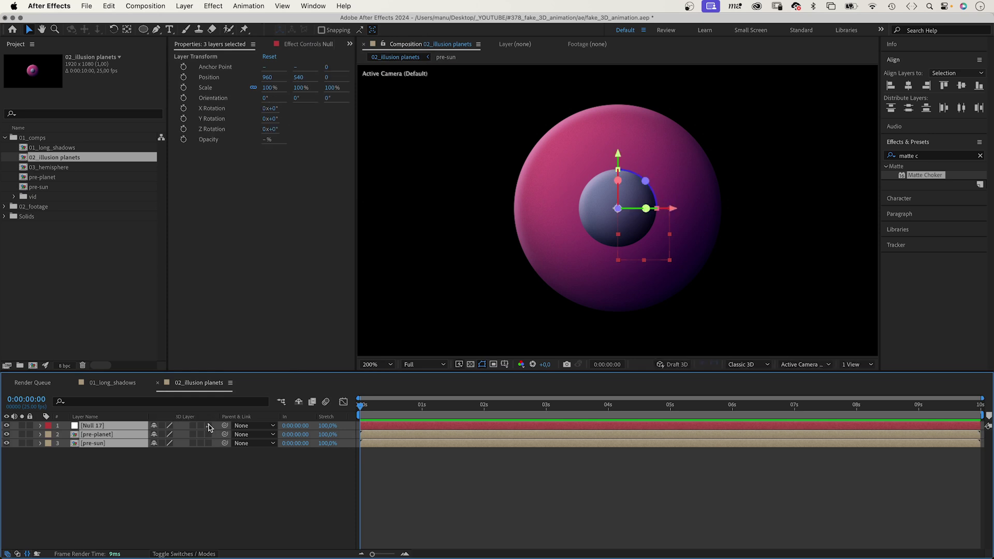
left_click(196, 471)
key("comma")
- Move pre-planet far to the right of the sun and parent it to Null 17
left_click(91, 436)
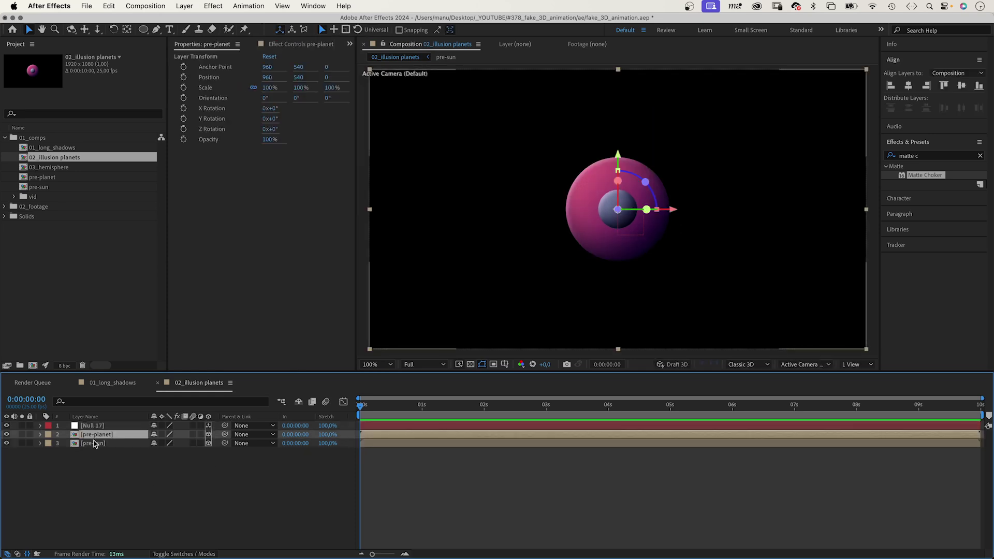
key("p")
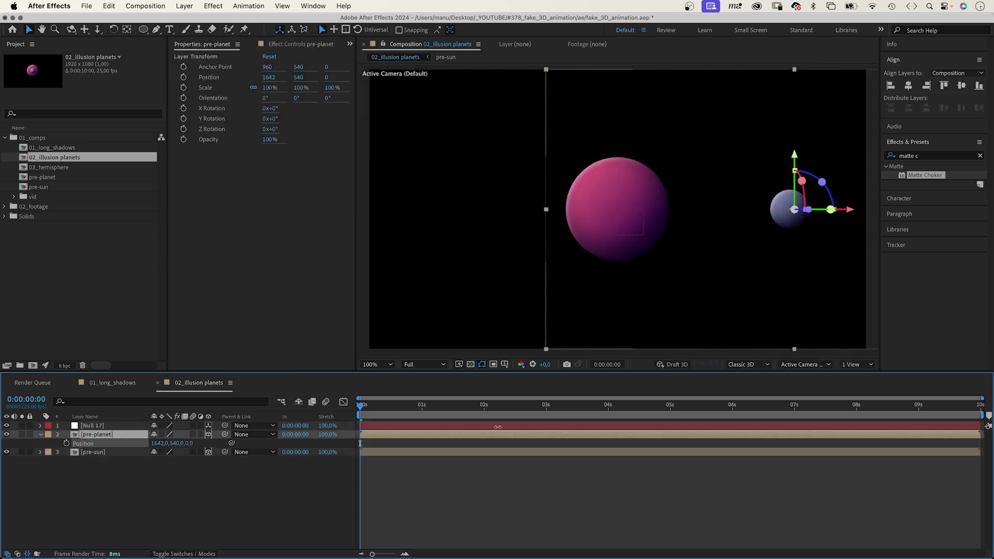
mouse_move(153, 442)
left_mouse_down()
mouse_move(226, 431)
mouse_move(102, 426)
left_mouse_up()
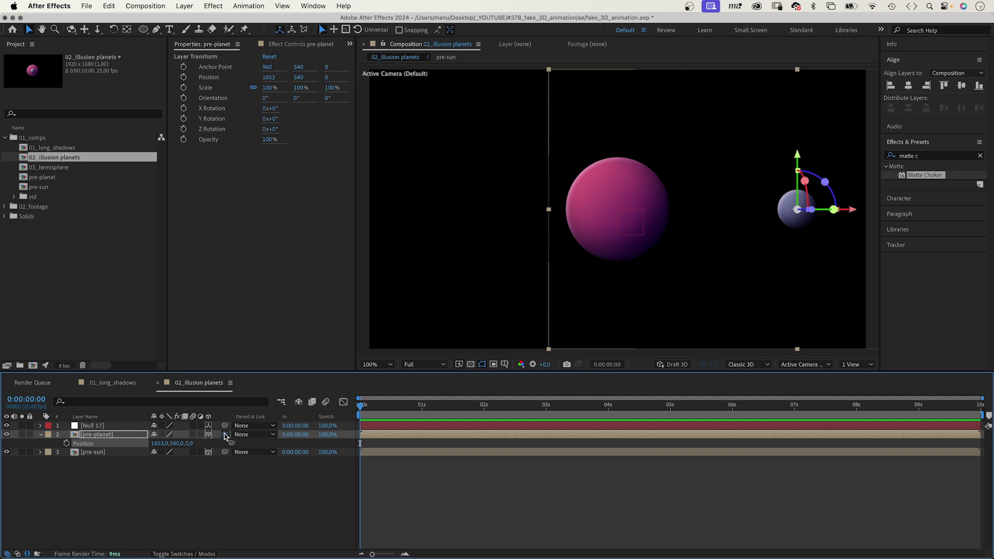
left_click(101, 427)
- Add time-based Y Rotation expressions to Null 17 and to pre-planet
key("r")
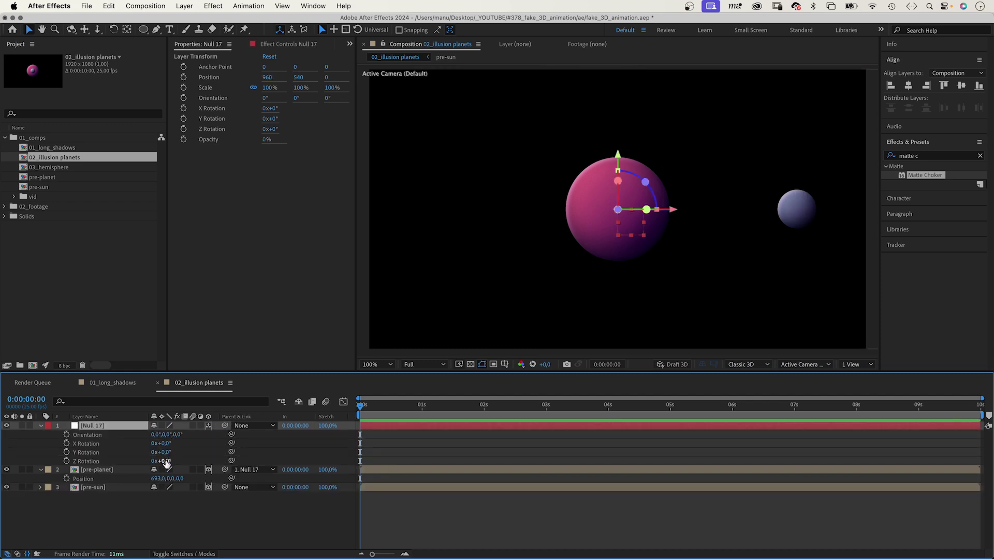
left_click_drag(160, 461, 155, 465)
key("ctrl+z")
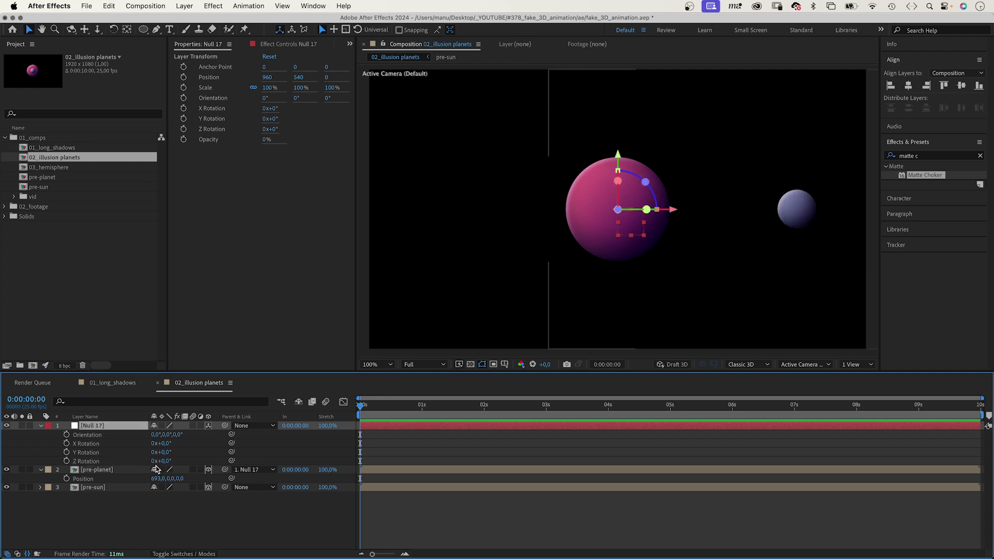
left_click_drag(161, 453, 55, 452)
key("ctrl+z")
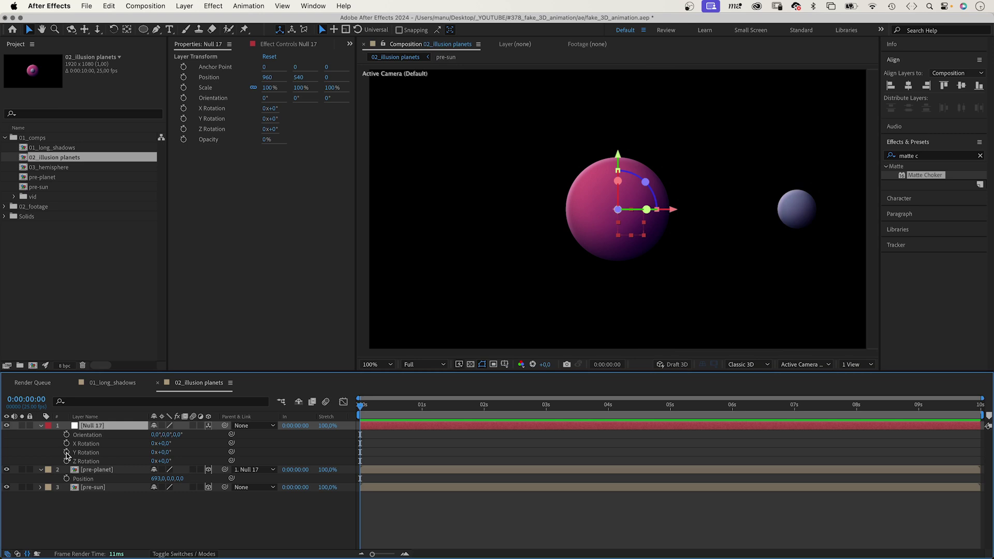
left_click(67, 453, "alt")
type("tim")
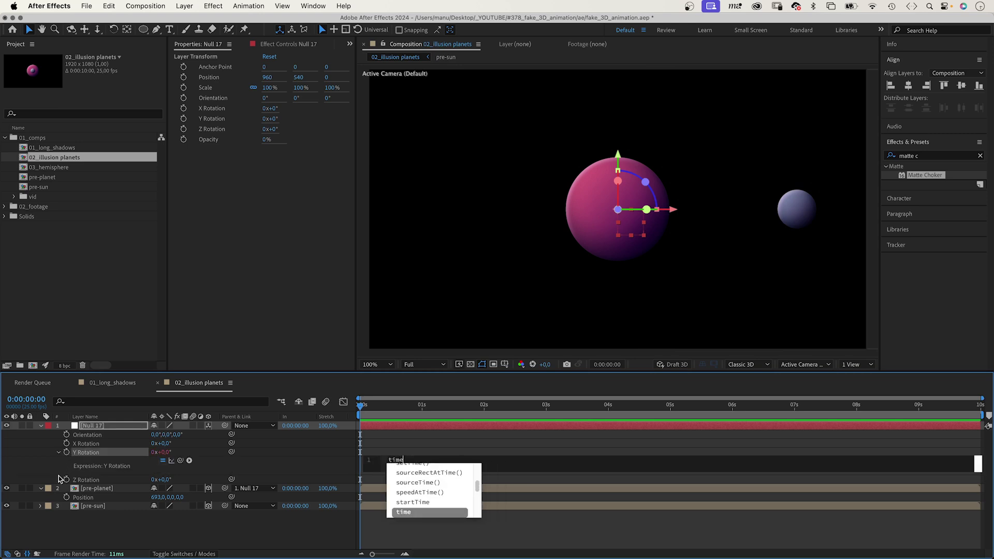
type("e")
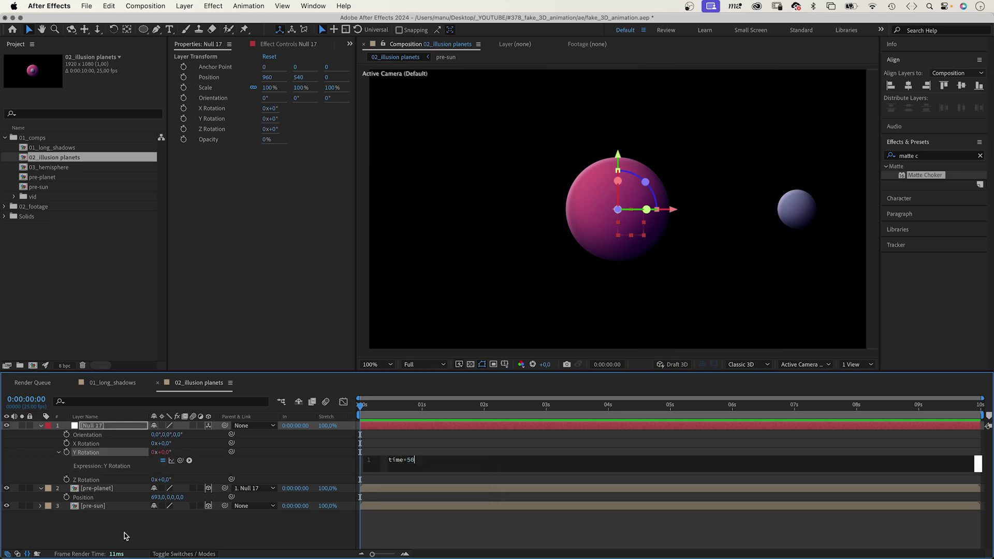
left_click(101, 489)
key("r")
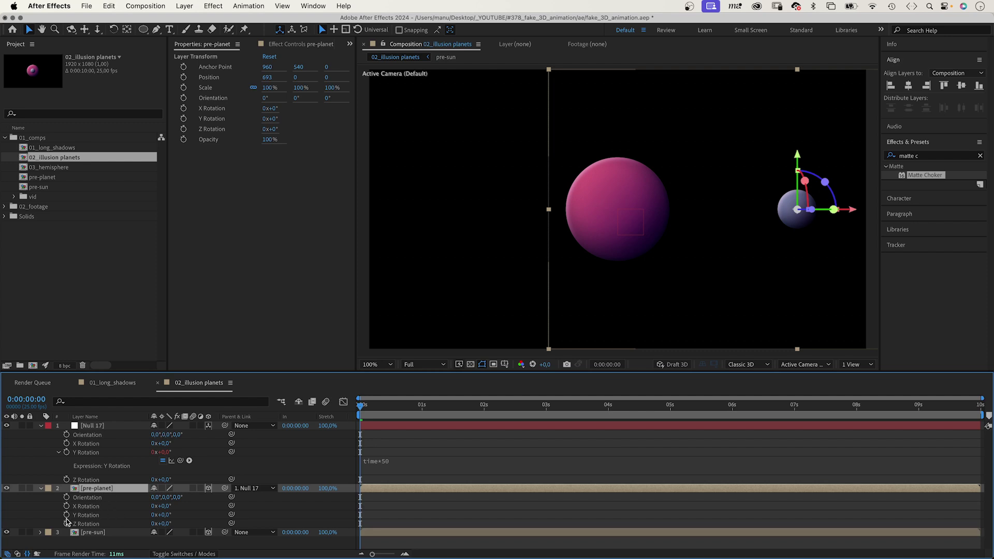
left_click(66, 515, "alt")
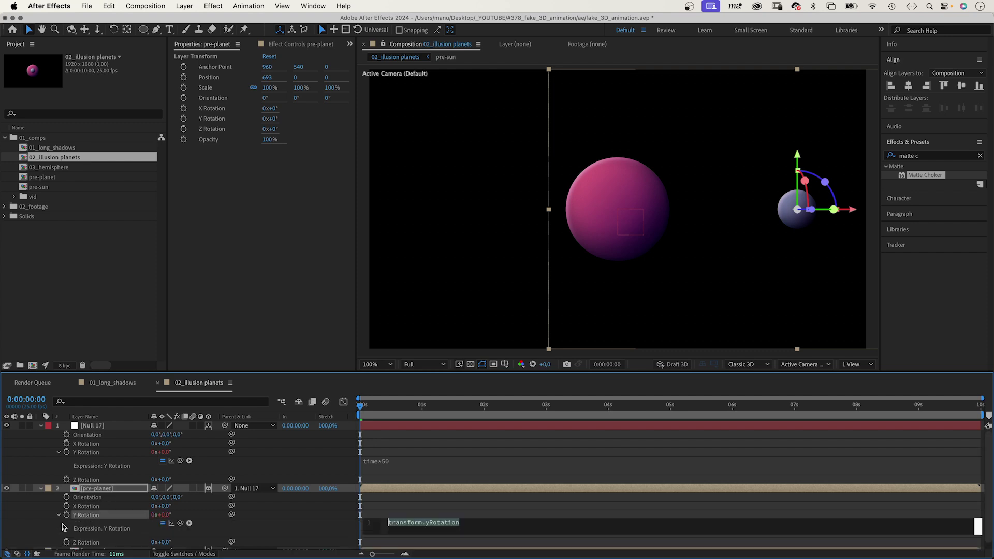
type("time*")
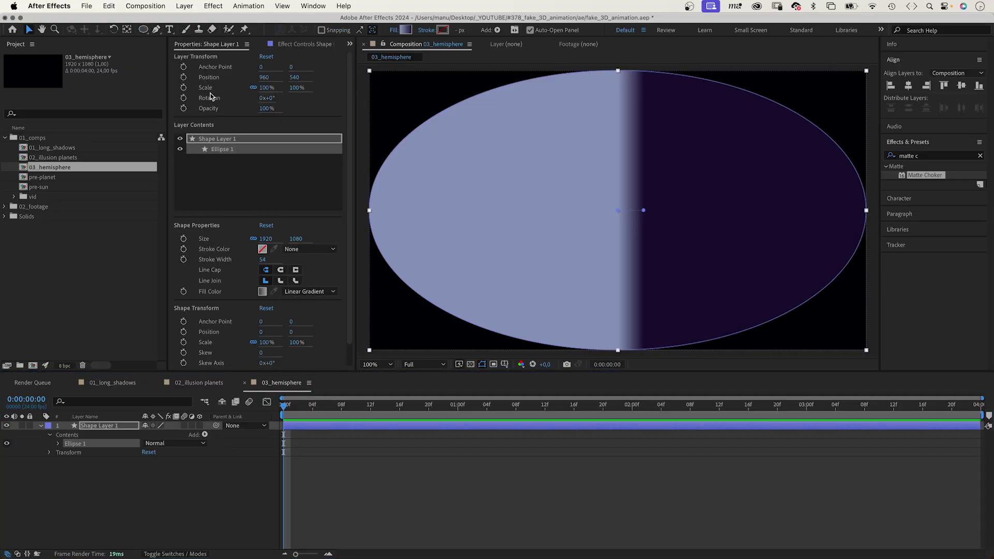
- Make the ellipse an equal 500-pixel circle by unlinking and committing its size
left_click(254, 238)
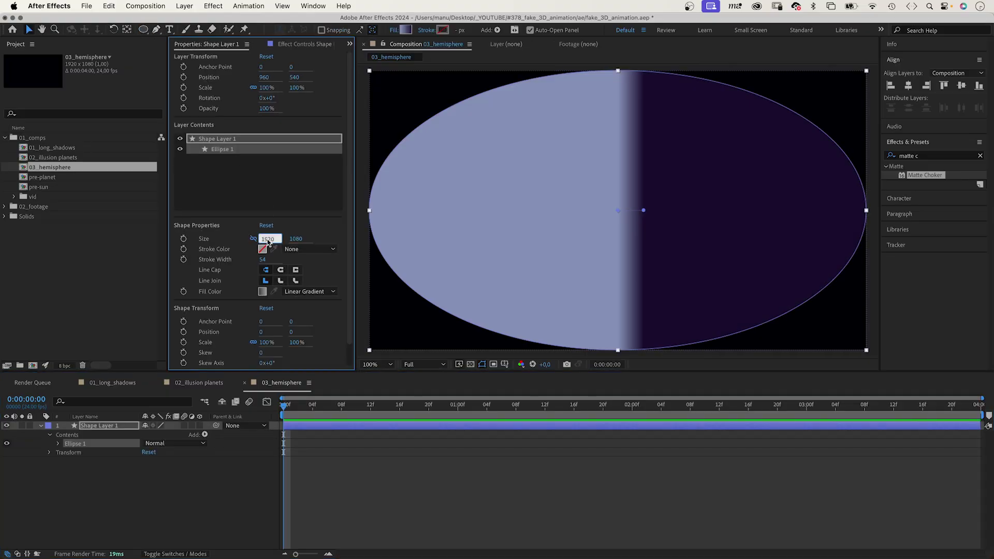
type("500")
key("Tab")
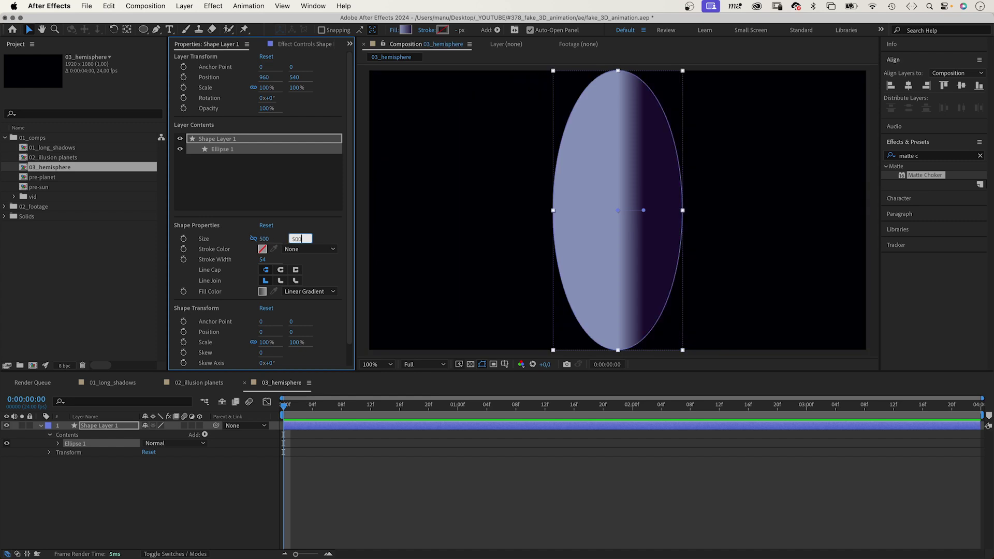
key("Return")
- Fill the circle with a linear gradient running from upper left to lower right
left_click(395, 31)
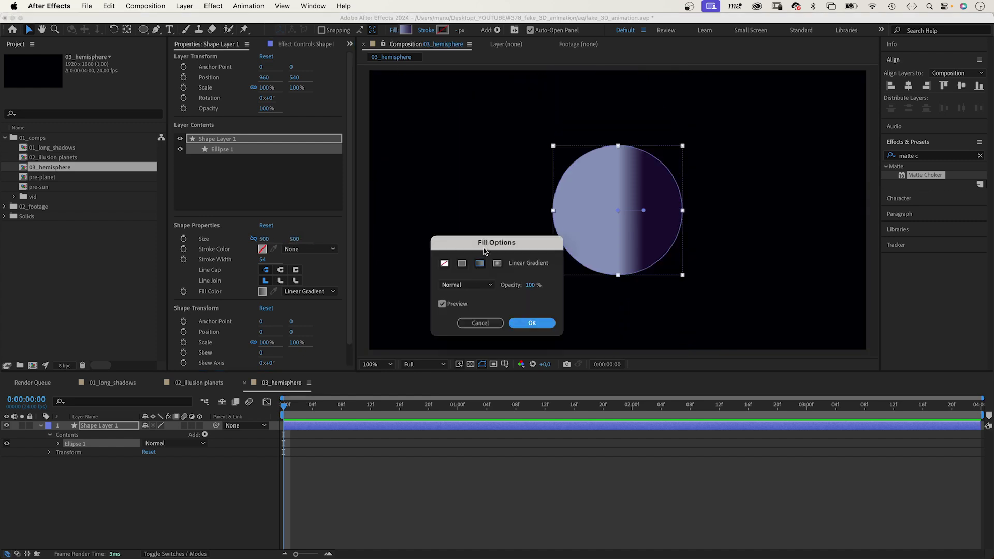
left_click(529, 323)
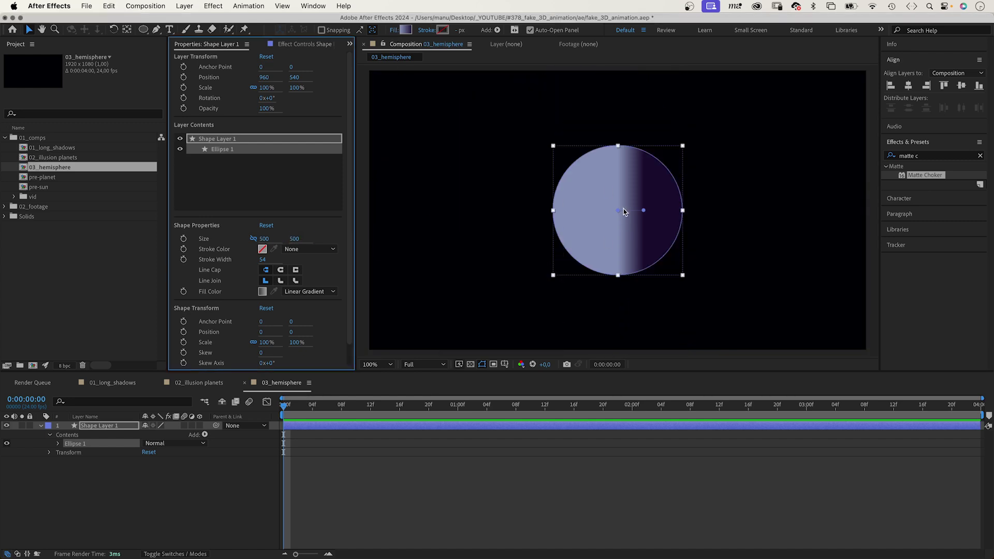
left_click_drag(623, 211, 565, 168)
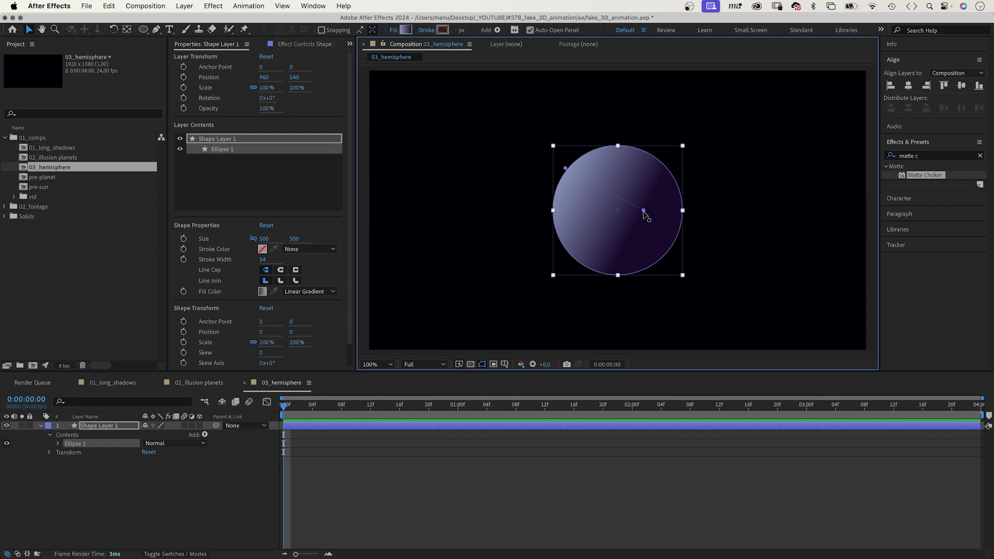
left_click_drag(644, 212, 675, 247)
- Rename the shape layer to 'cut'
left_click(99, 425)
type("cut")
key("Return")
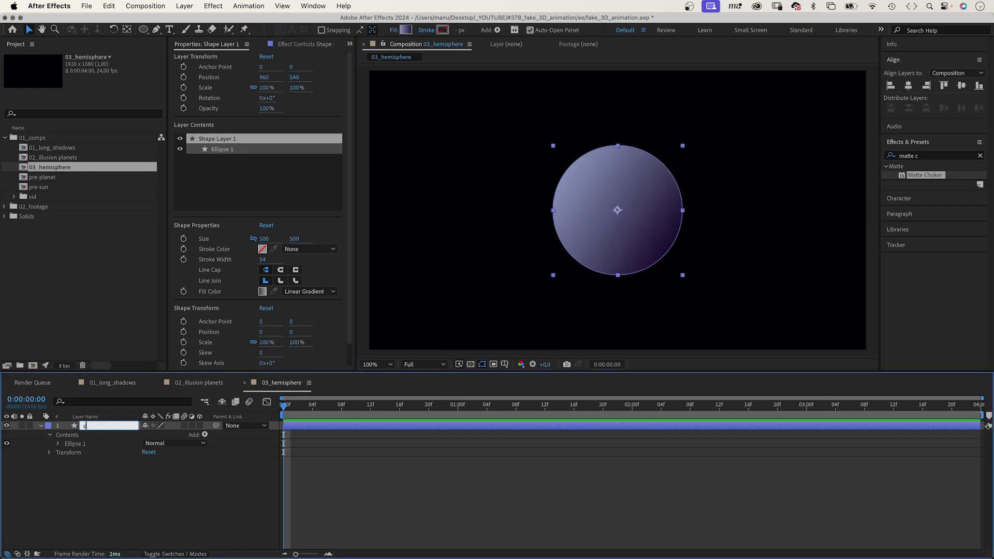
key("Return")
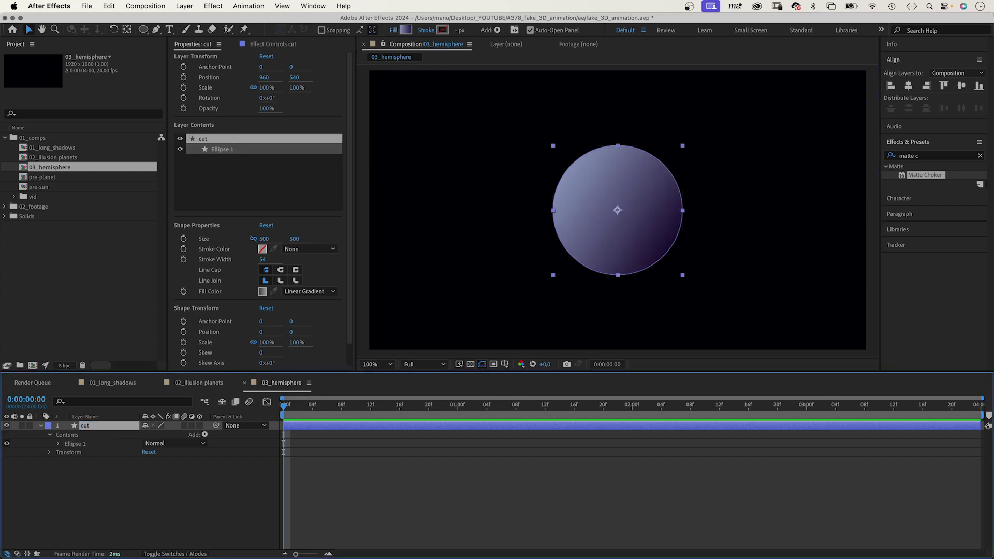
- Make the cut layer 3D and set its X Rotation to 90°
left_click(199, 426)
key("r")
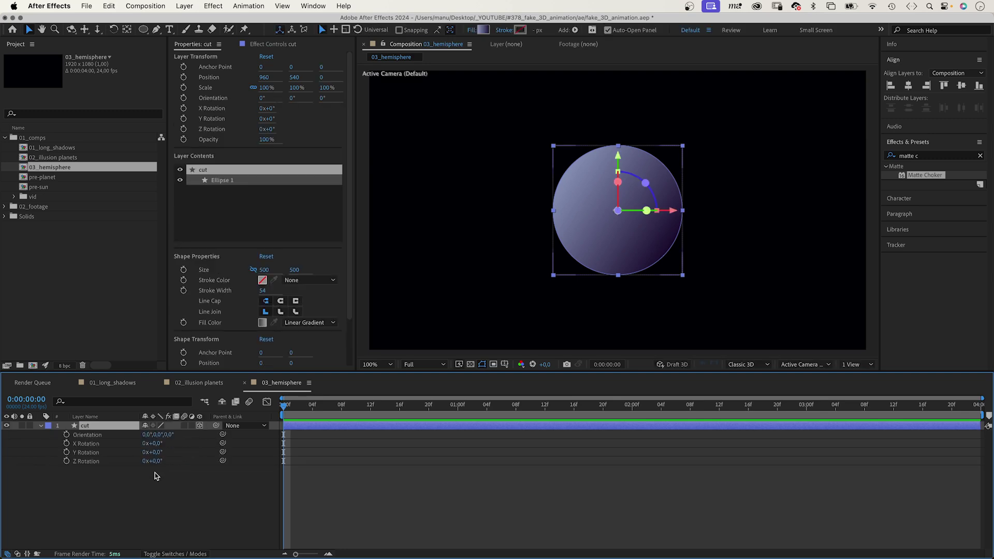
left_click(157, 445)
type("90")
key("Return")
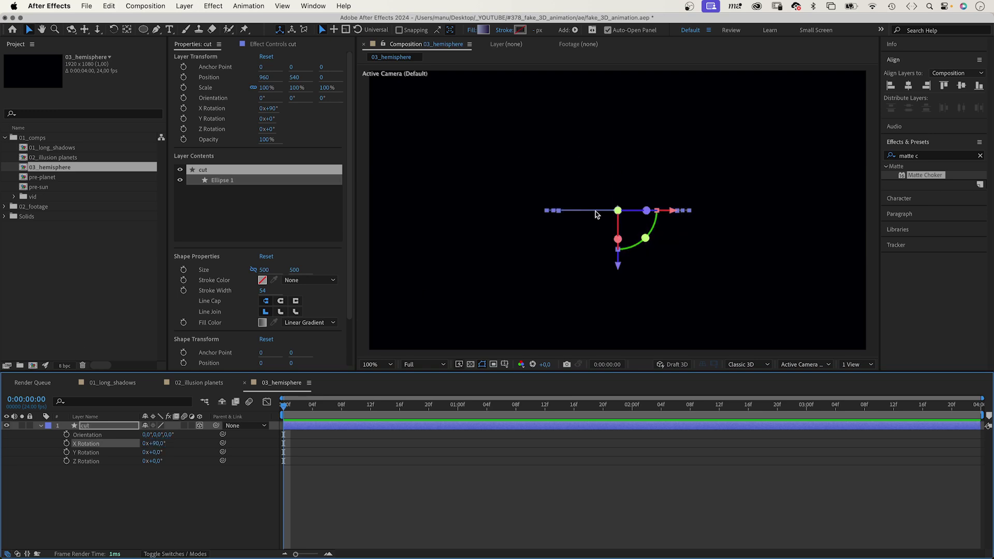
- Duplicate cut as a layer named 'hemisphere' with X Rotation reset to 0°
key("Return")
key("super+d")
key("Return")
type("hemisphere")
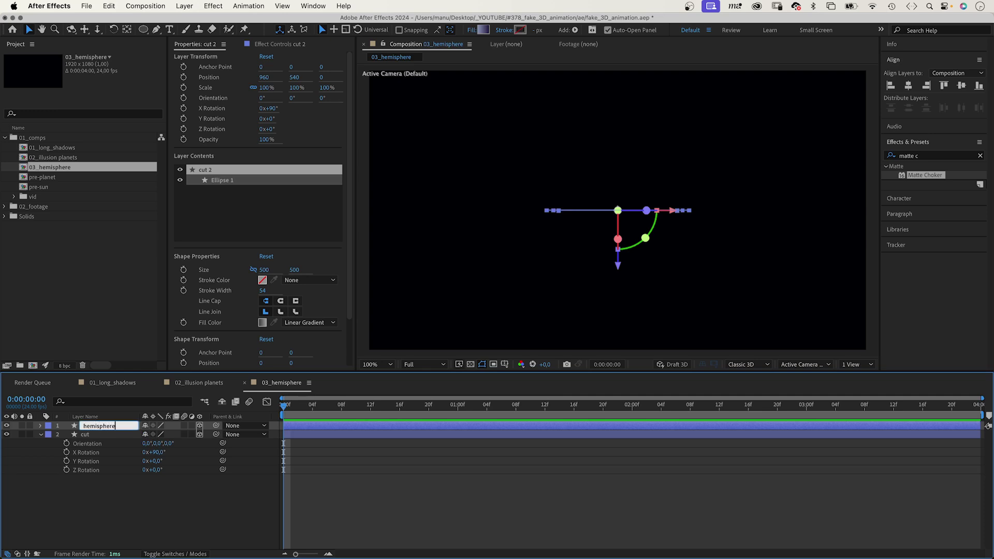
key("Return")
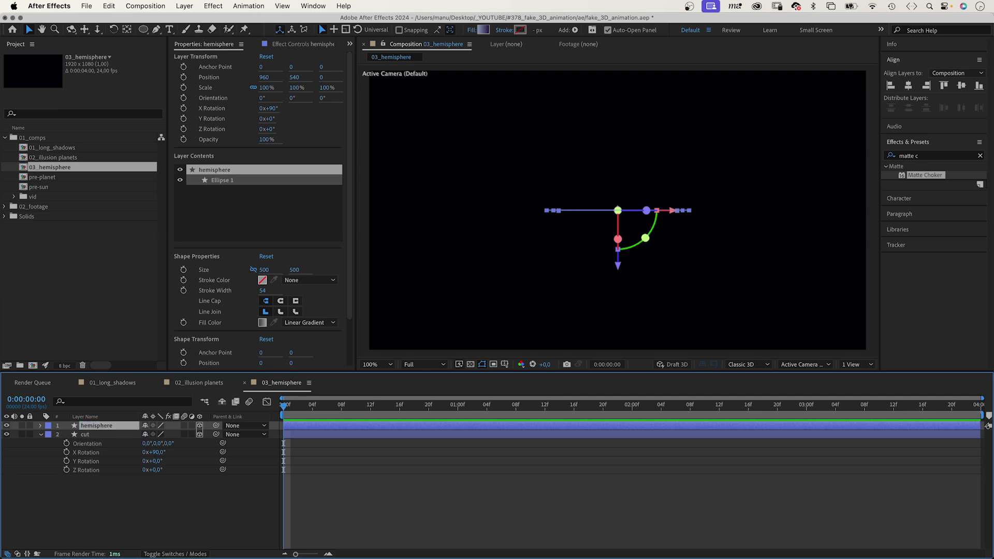
key("r")
left_click(154, 444)
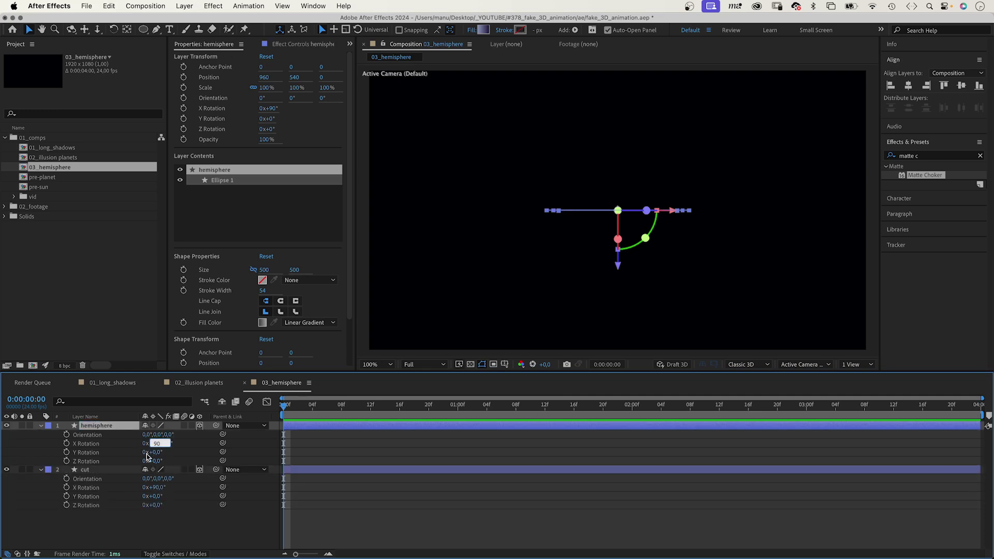
type("0")
key("Return")
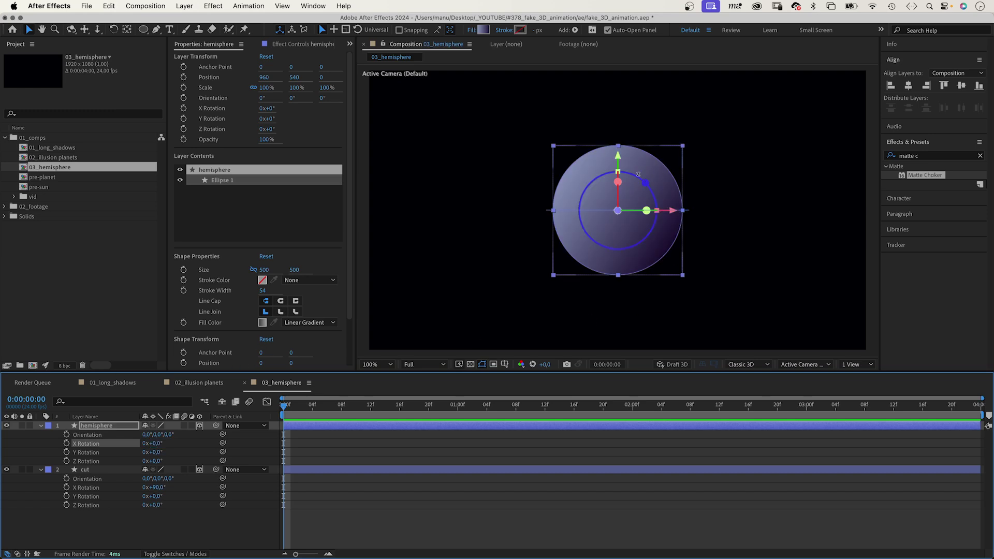
- Convert the hemisphere's Ellipse Path 1 into an editable Bezier path
left_click(41, 425)
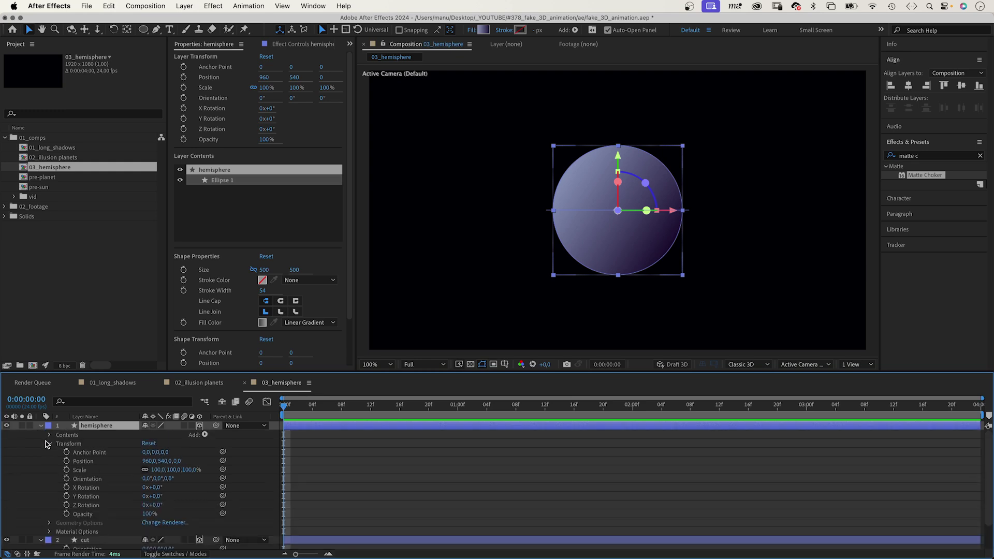
left_click(49, 442)
left_click(58, 444)
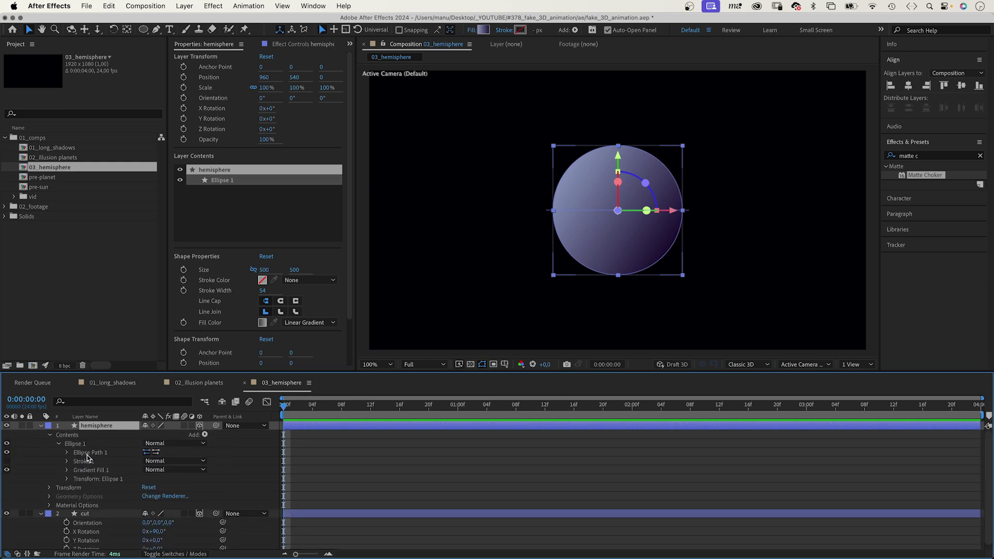
right_click(88, 457)
left_click(125, 486)
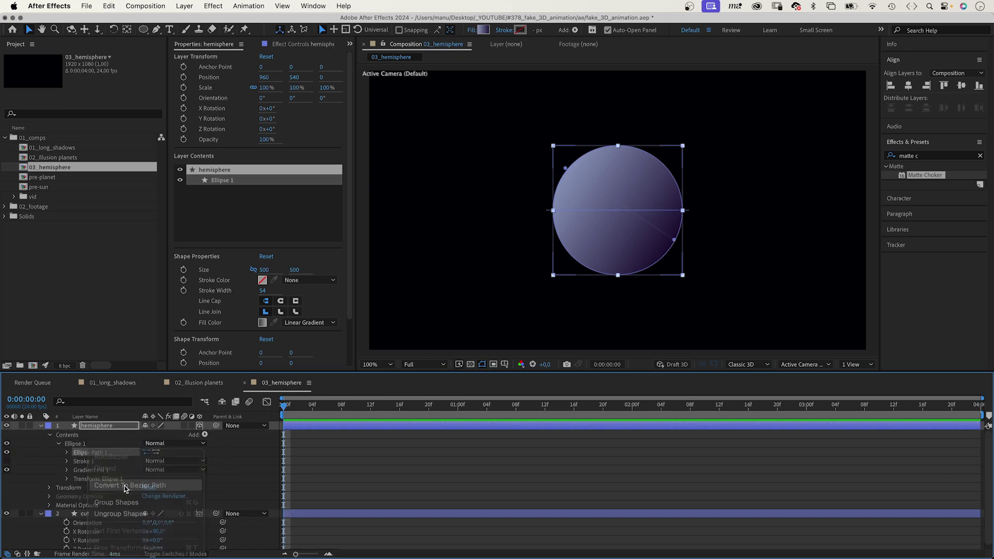
left_click(67, 453)
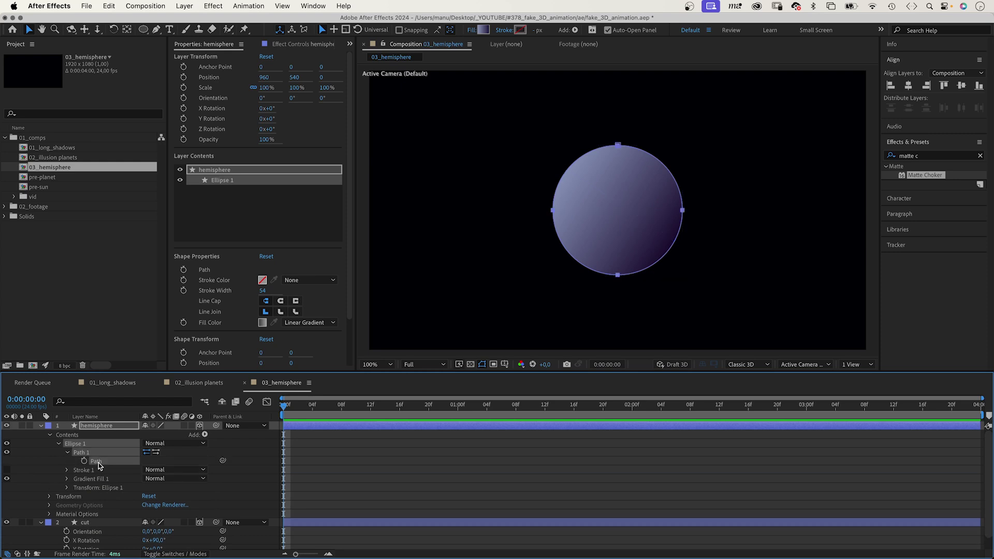
- Delete the circle's top vertex and flatten the left side of the top edge
left_click_drag(638, 138, 594, 164)
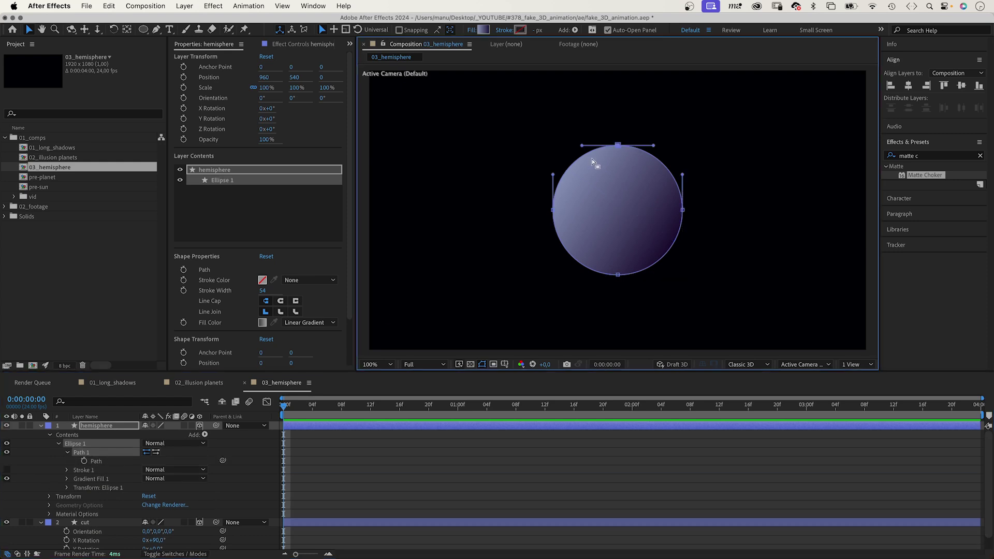
key("Delete")
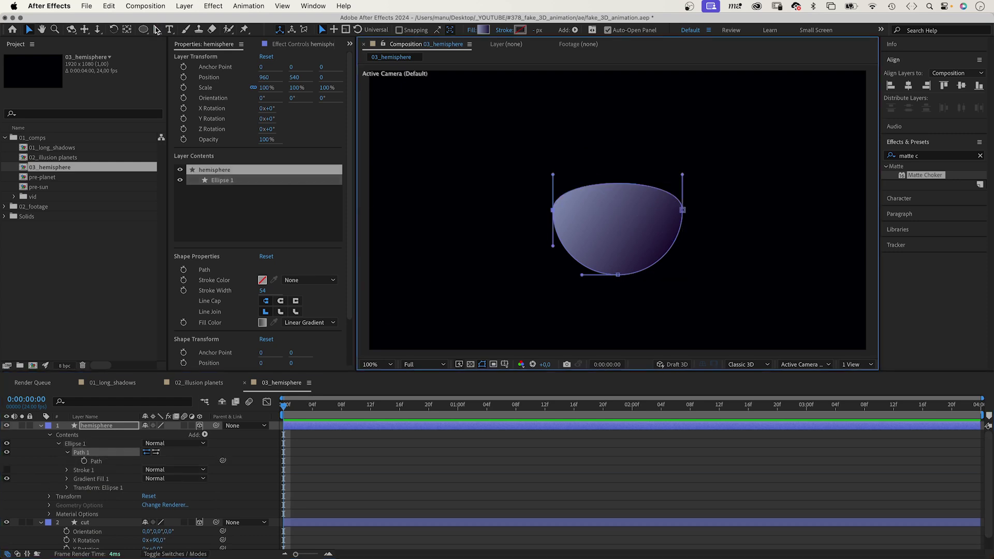
left_click(158, 30)
left_click_drag(552, 175, 592, 208)
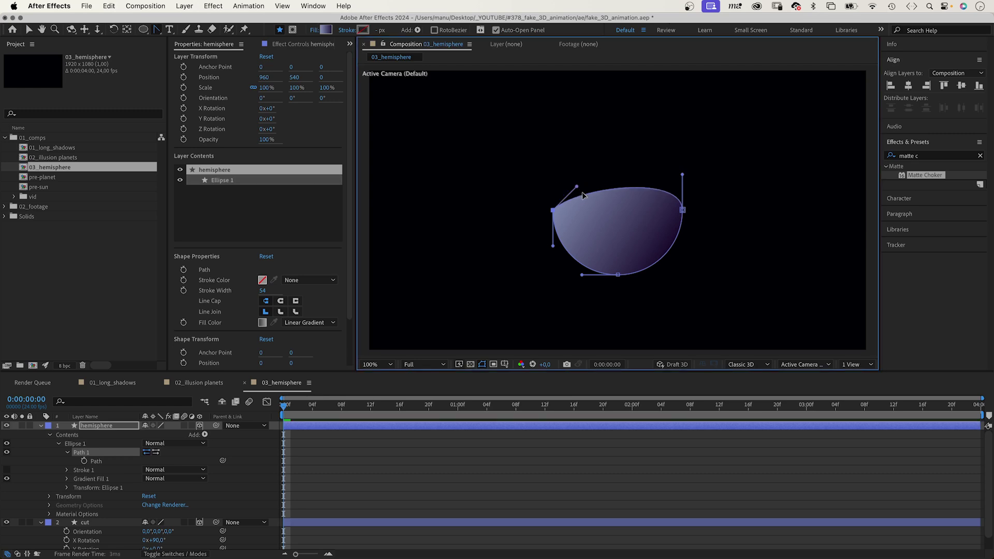
- Flatten the right side of the top edge, then deselect the path
key("v")
left_click(681, 209)
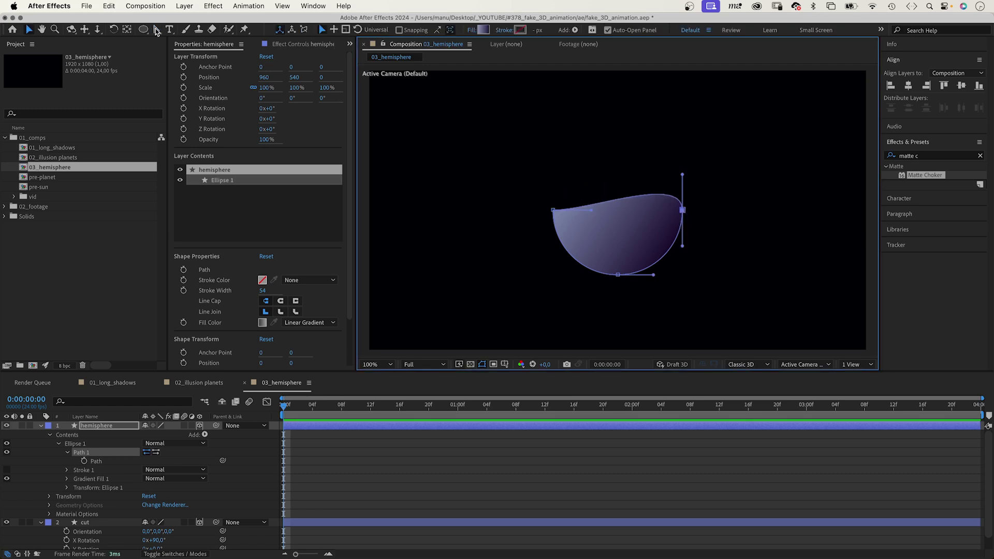
left_click(157, 30)
left_click_drag(681, 176, 621, 204)
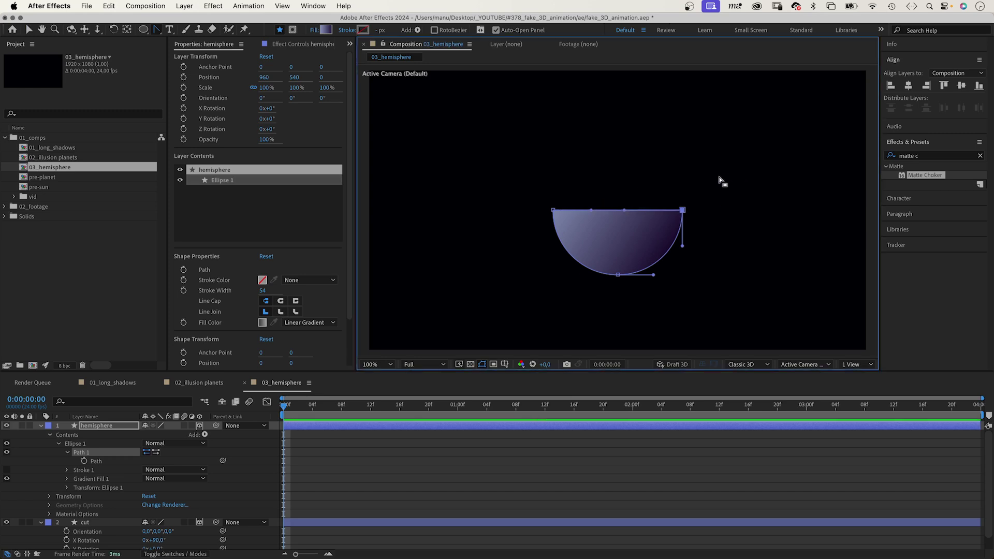
key("v")
left_click(36, 476)
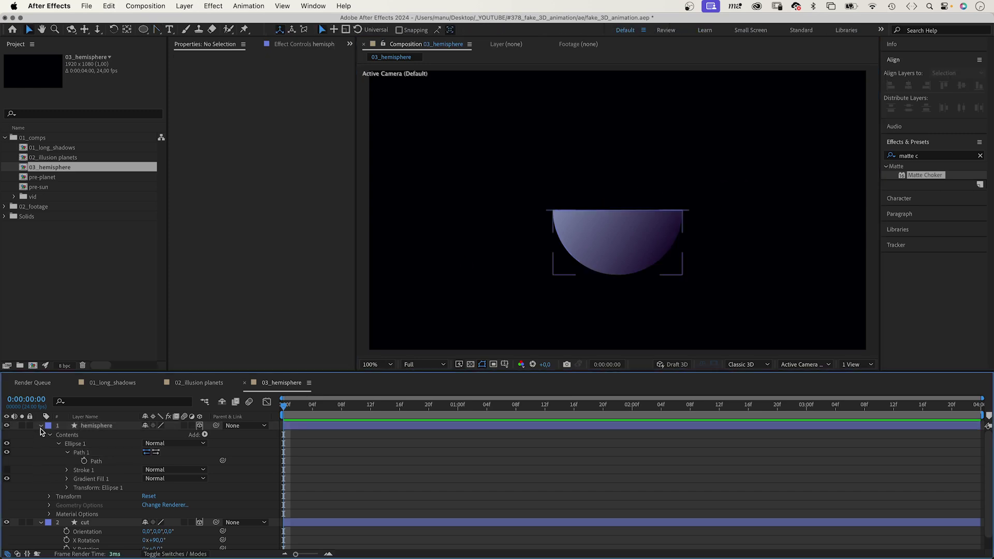
- Parent the cut layer to hemisphere, then tilt hemisphere on X Rotation into a bowl
left_click(41, 426)
left_click(41, 434)
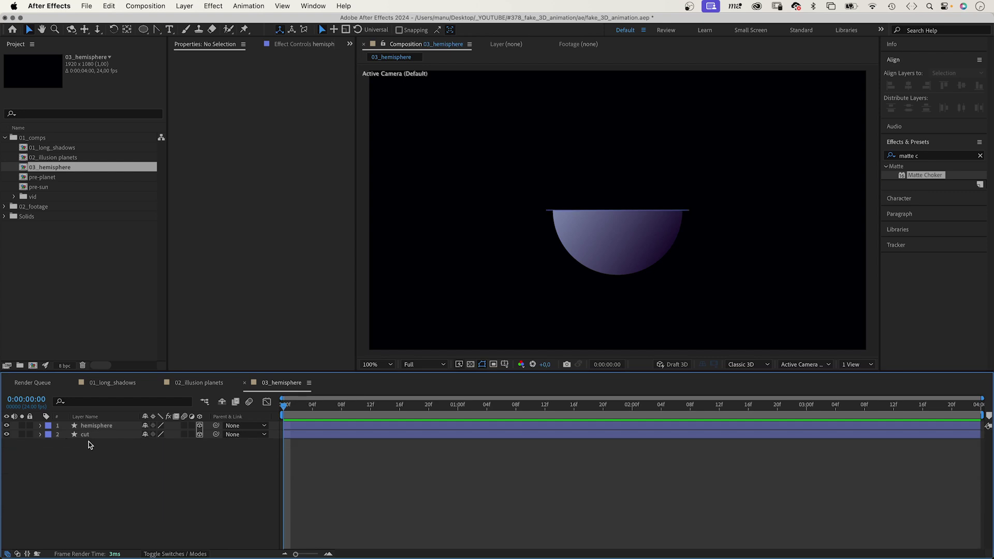
left_click(88, 435)
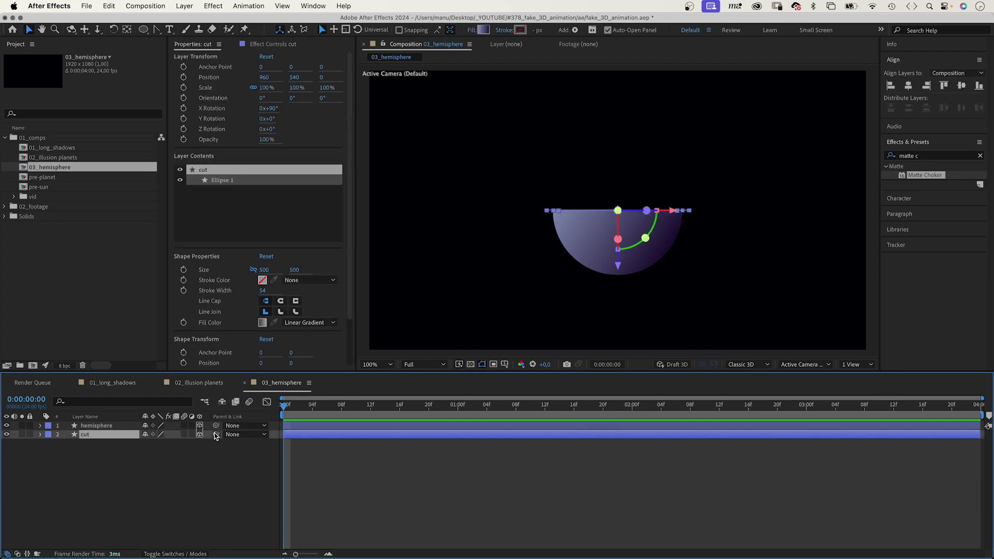
left_click_drag(215, 433, 97, 426)
left_click(96, 426)
key("r")
left_click_drag(156, 443, 174, 444)
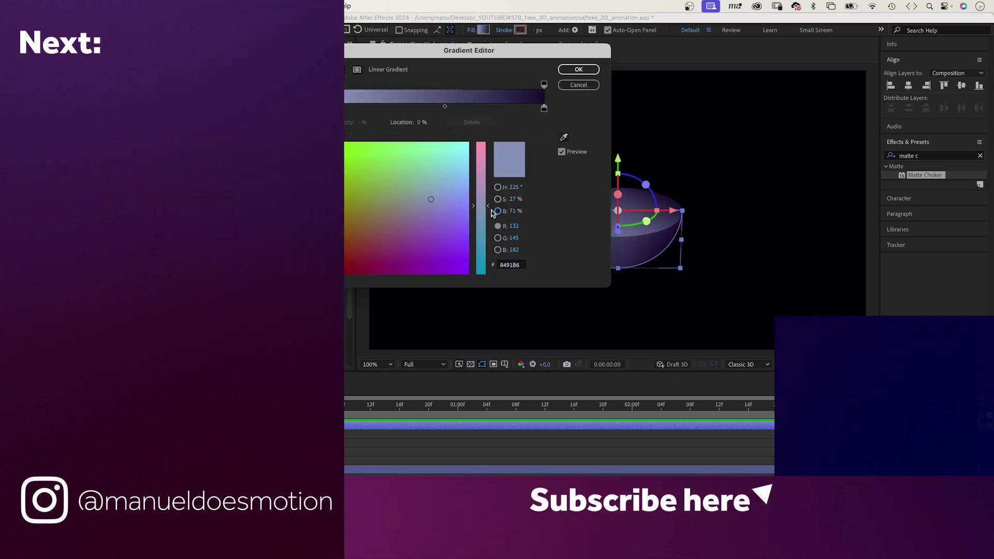
type("46")
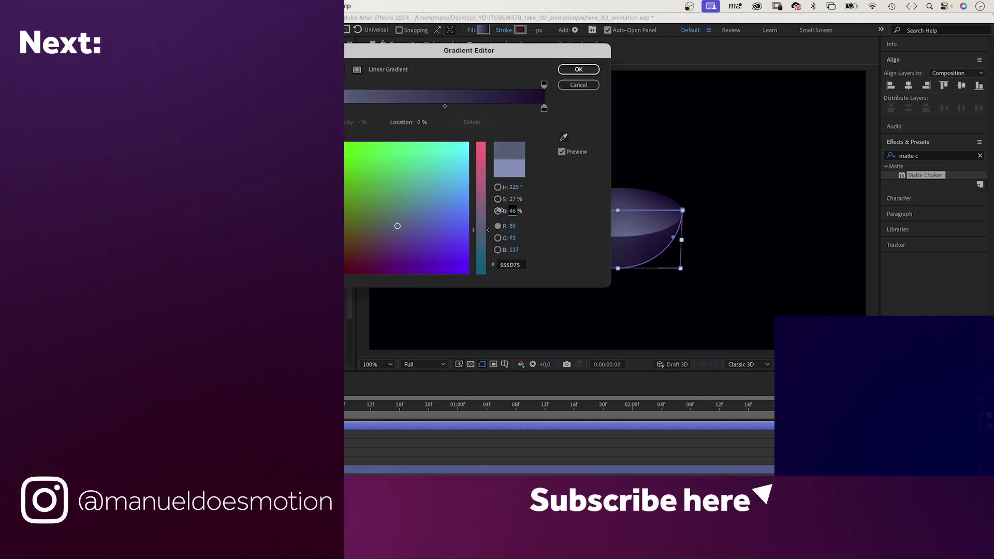
- Make the gradient's end stop a deep dark purple and confirm the colours
left_click(544, 109)
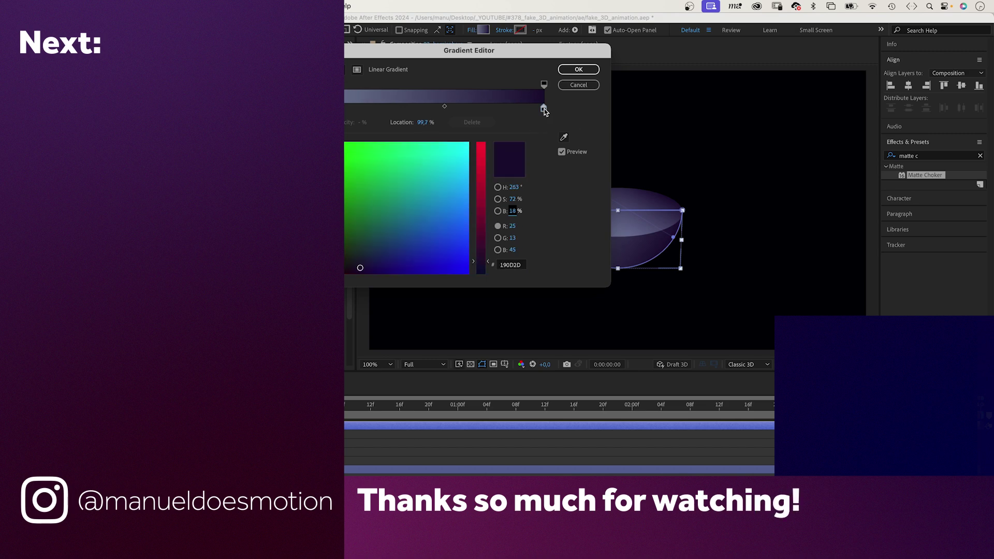
left_click(578, 68)
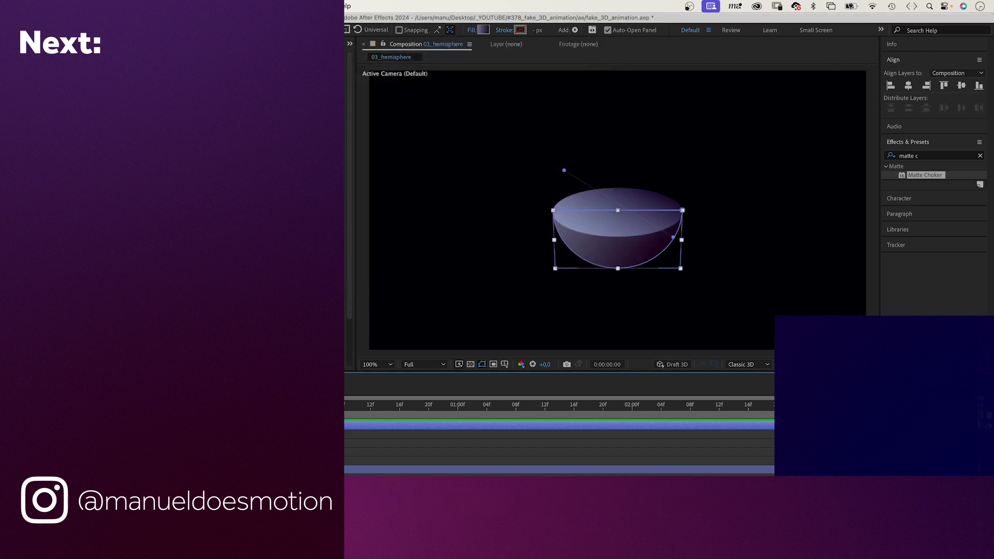